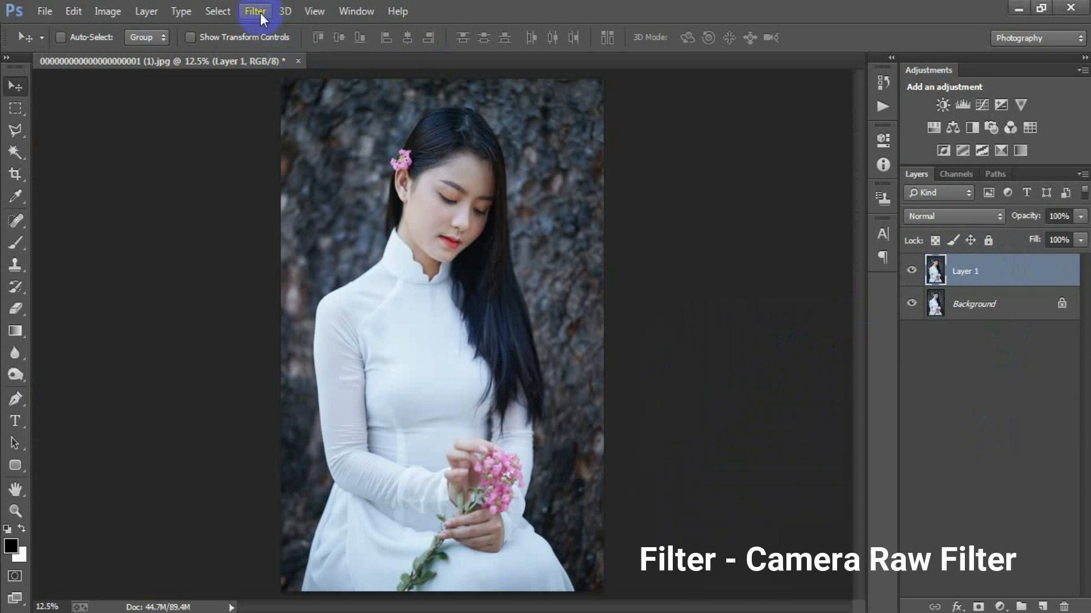
# Open the Camera Raw Filter on Layer 1 and set Temperature to +13 and Tint to +5
pyautogui.click(345, 108)
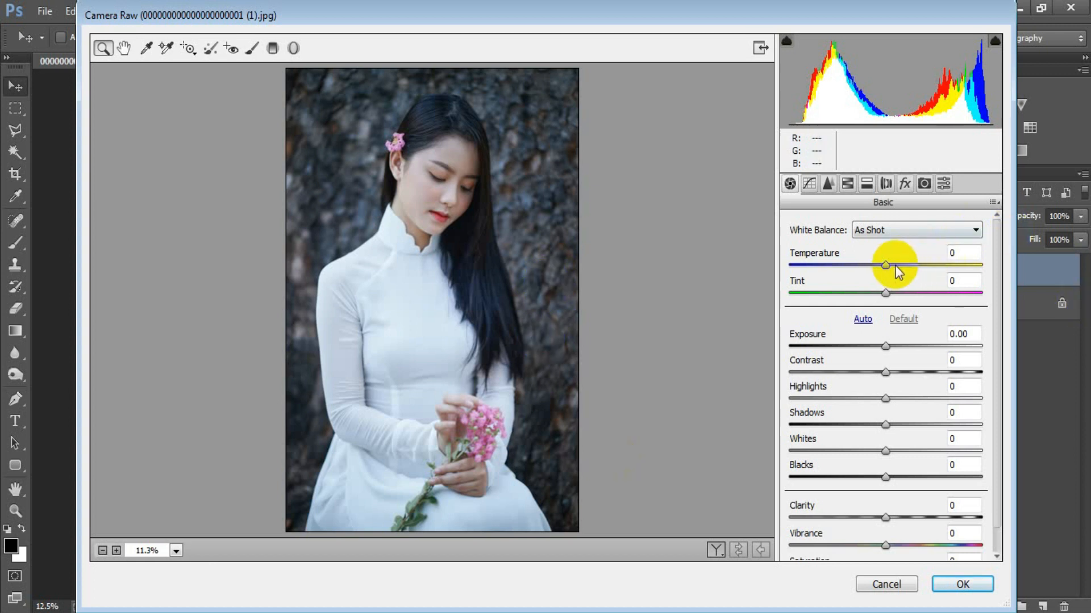
pyautogui.click(895, 265)
pyautogui.moveTo(896, 263); pyautogui.dragTo(898, 263)
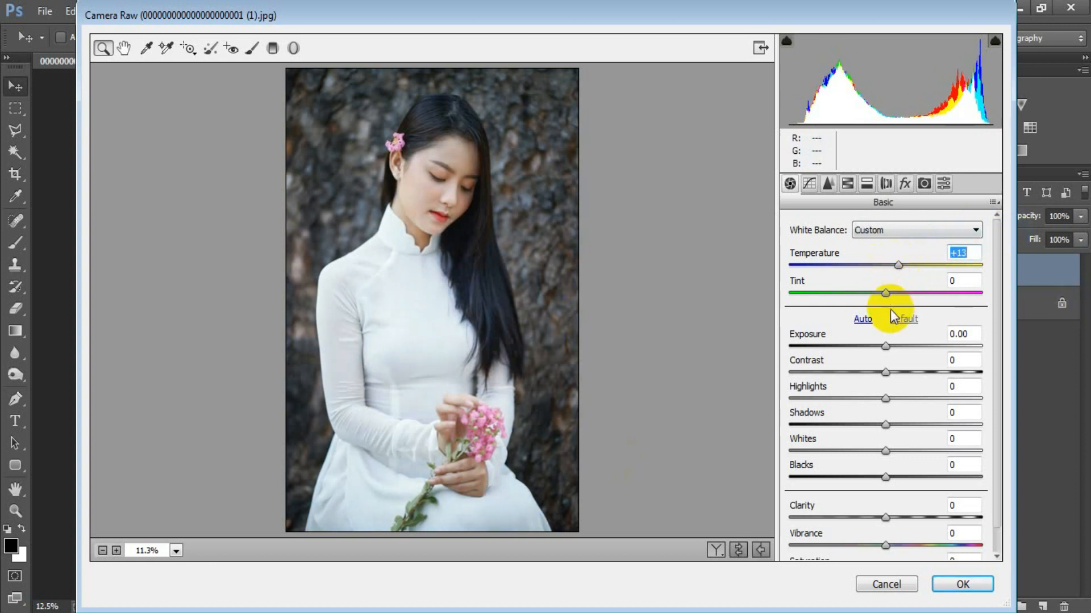
pyautogui.click(889, 292)
pyautogui.moveTo(889, 294); pyautogui.dragTo(889, 297)
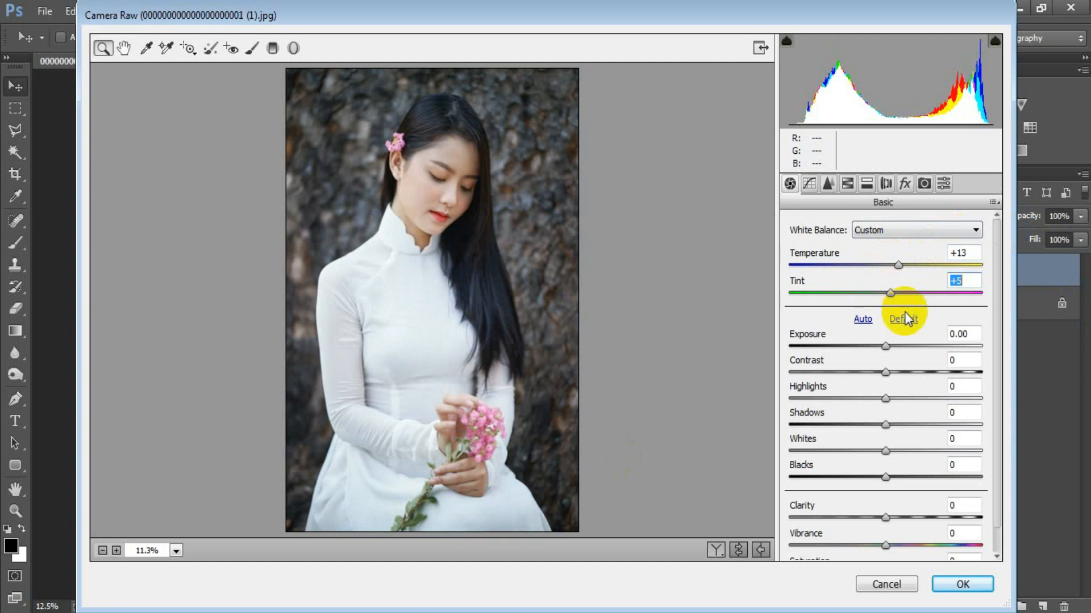
# Set Exposure to -0.45, Contrast to -38, Highlights to +17, Shadows to +26, Whites to -50 and Blacks to -29
pyautogui.click(885, 346)
pyautogui.moveTo(884, 347); pyautogui.dragTo(880, 356)
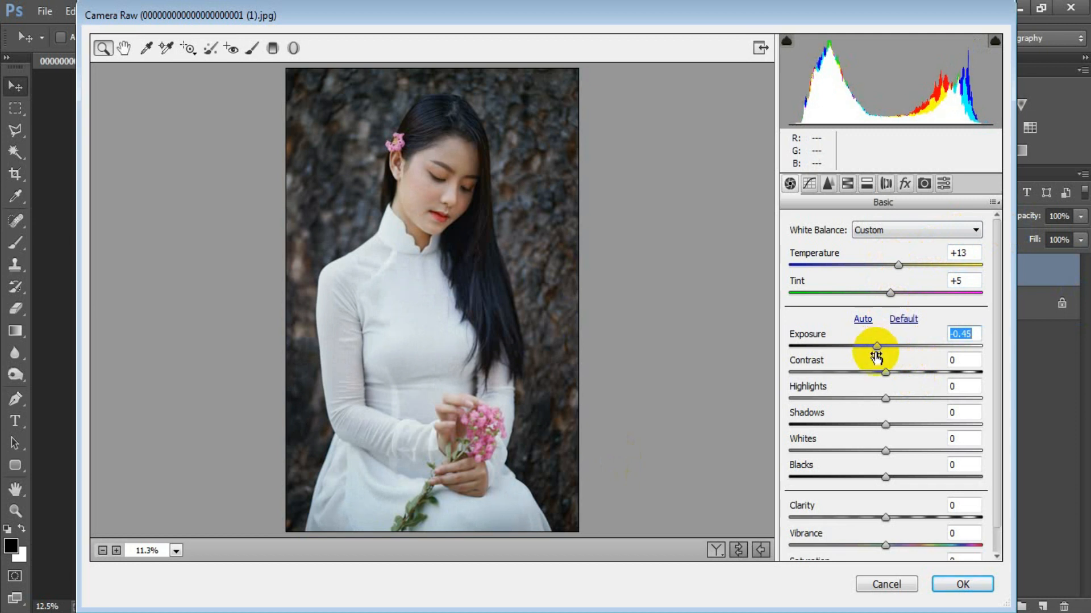
pyautogui.moveTo(885, 372); pyautogui.dragTo(850, 381)
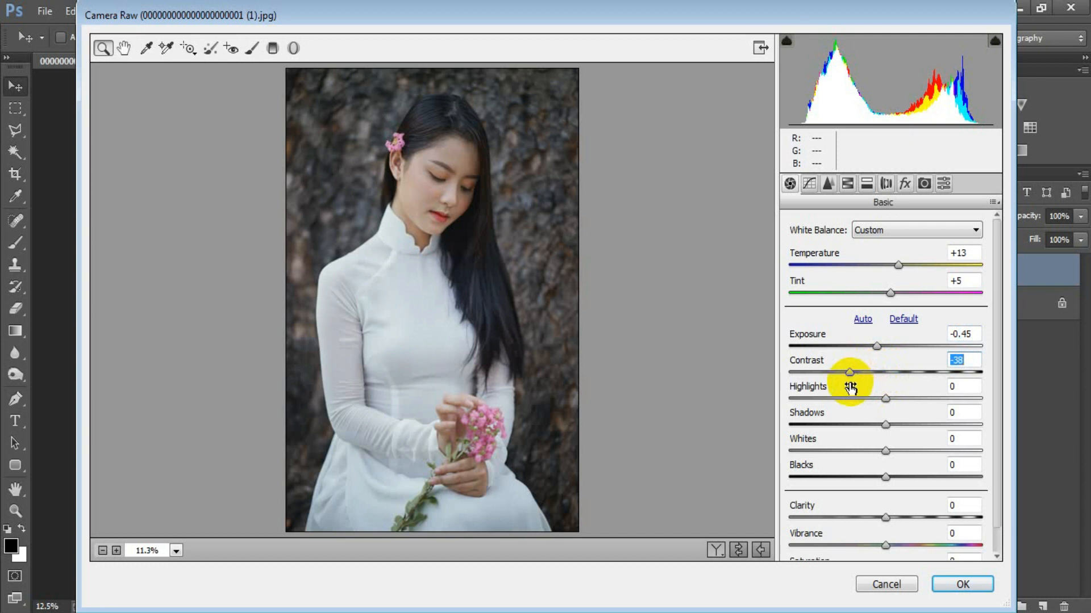
pyautogui.moveTo(885, 399); pyautogui.dragTo(910, 425)
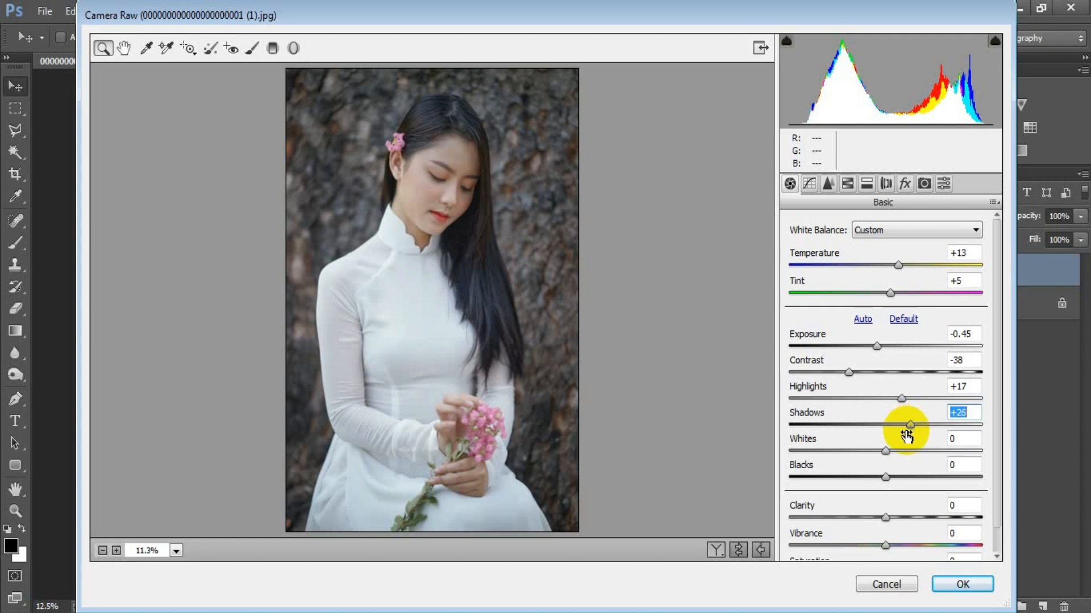
pyautogui.moveTo(886, 451); pyautogui.dragTo(840, 451)
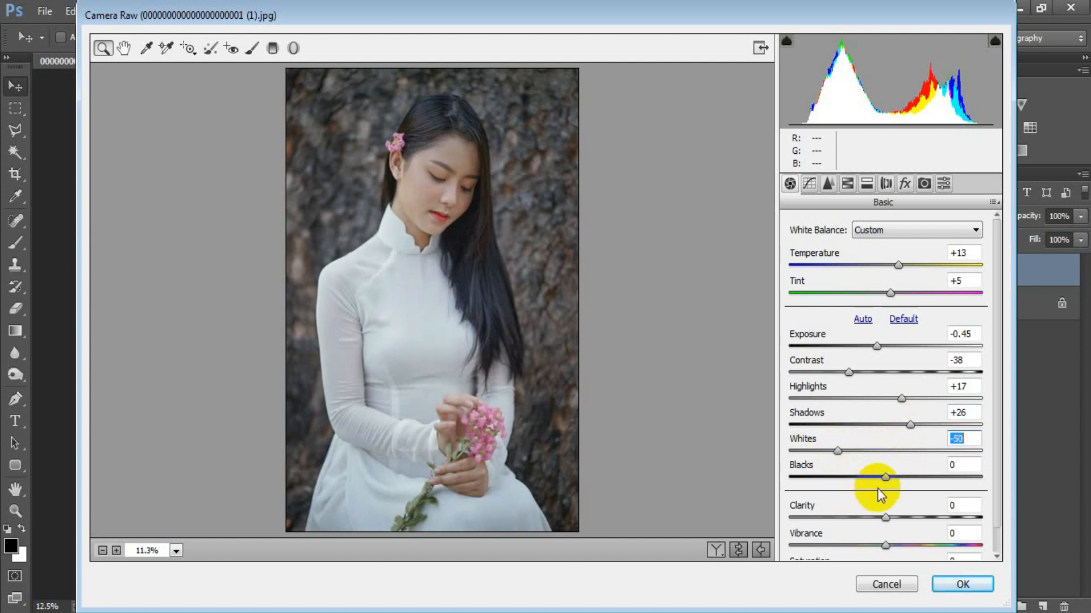
pyautogui.moveTo(886, 477); pyautogui.dragTo(861, 480)
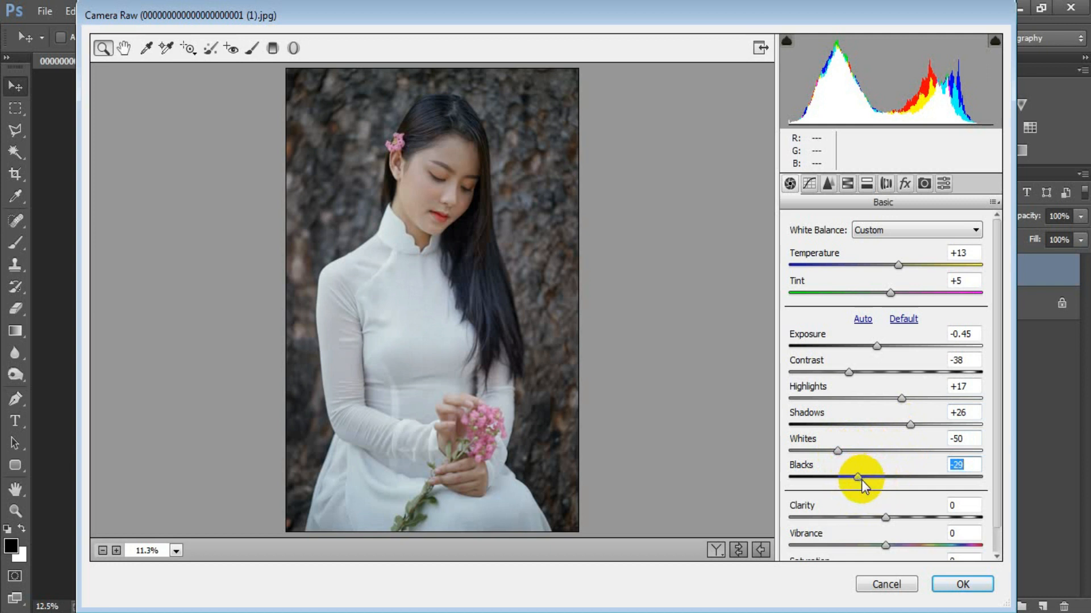
# Set Vibrance to +20 and lower the RGB point tone curve slightly, at input 179 and output 171
pyautogui.moveTo(992, 464); pyautogui.dragTo(993, 492)
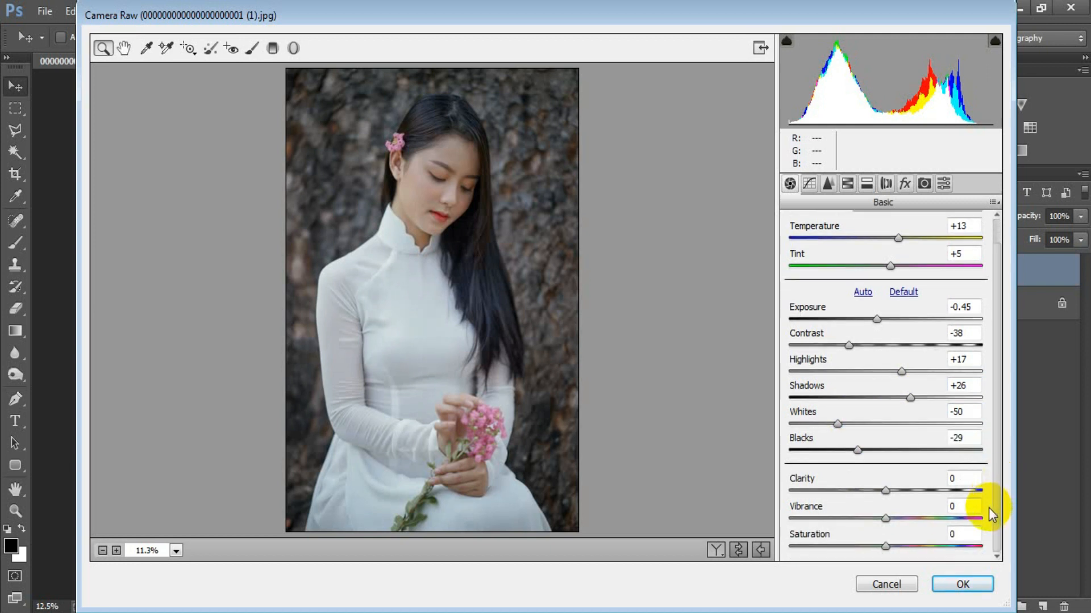
pyautogui.moveTo(885, 518); pyautogui.dragTo(904, 518)
pyautogui.click(972, 506)
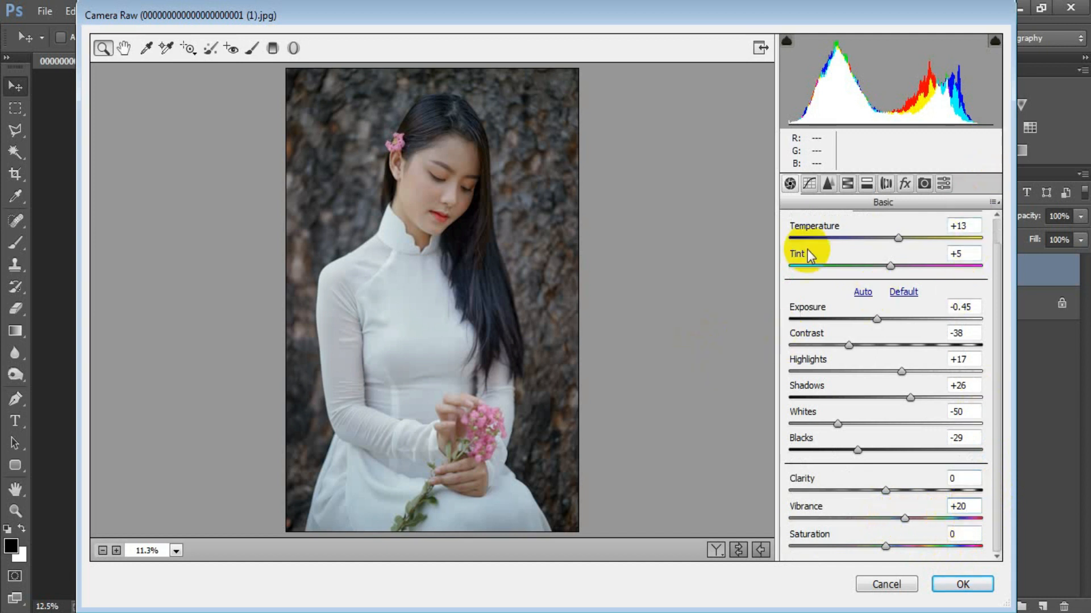
pyautogui.click(808, 183)
pyautogui.moveTo(927, 366); pyautogui.dragTo(931, 367)
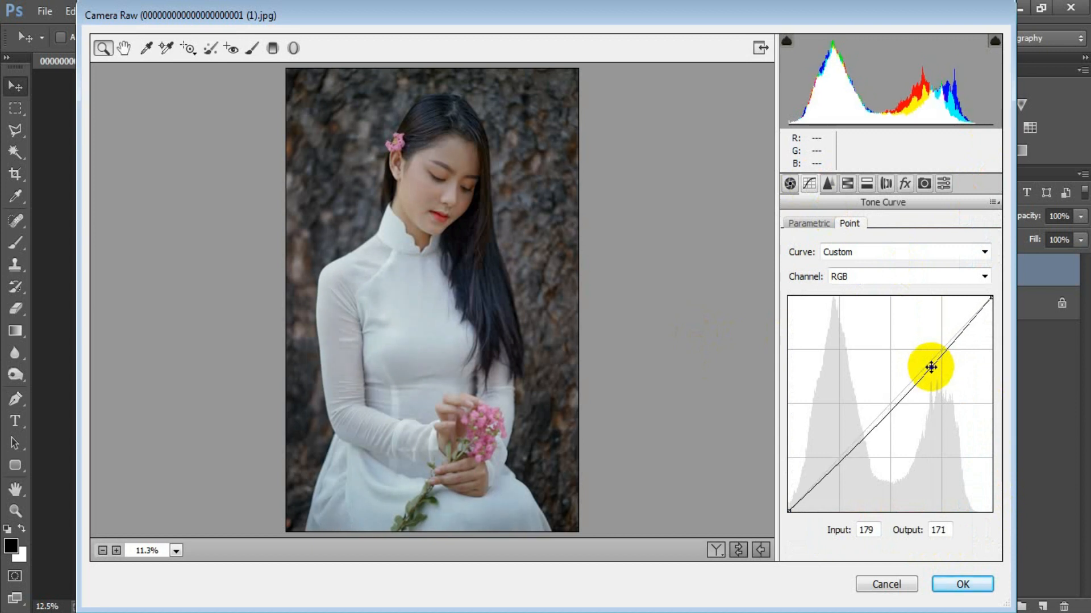
# Set the sharpening Amount to 50, Radius to 2.0 and Detail to 10
pyautogui.click(828, 183)
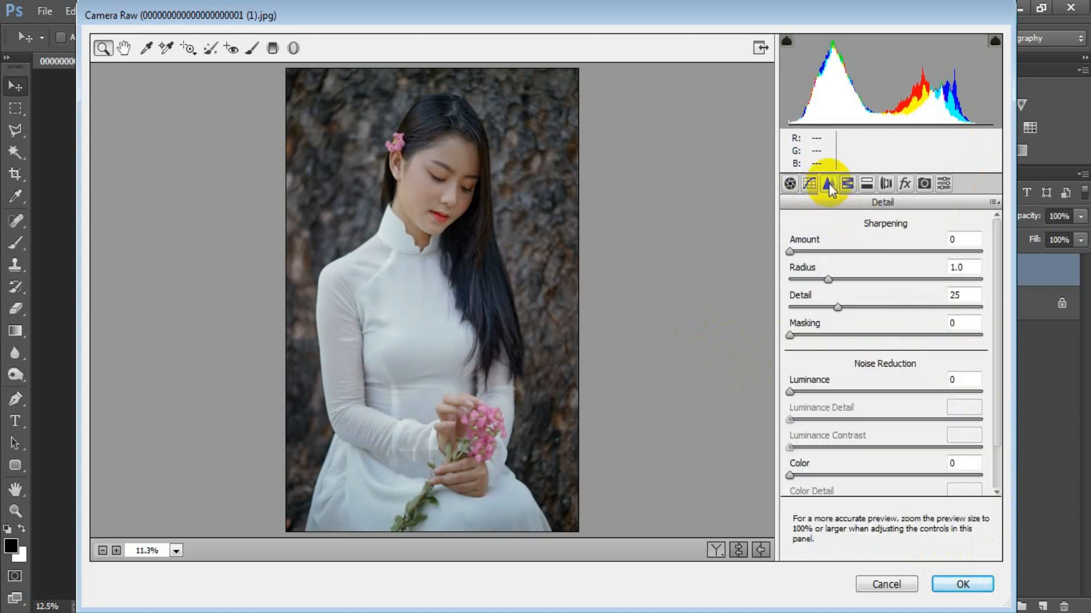
pyautogui.moveTo(793, 253); pyautogui.dragTo(851, 249)
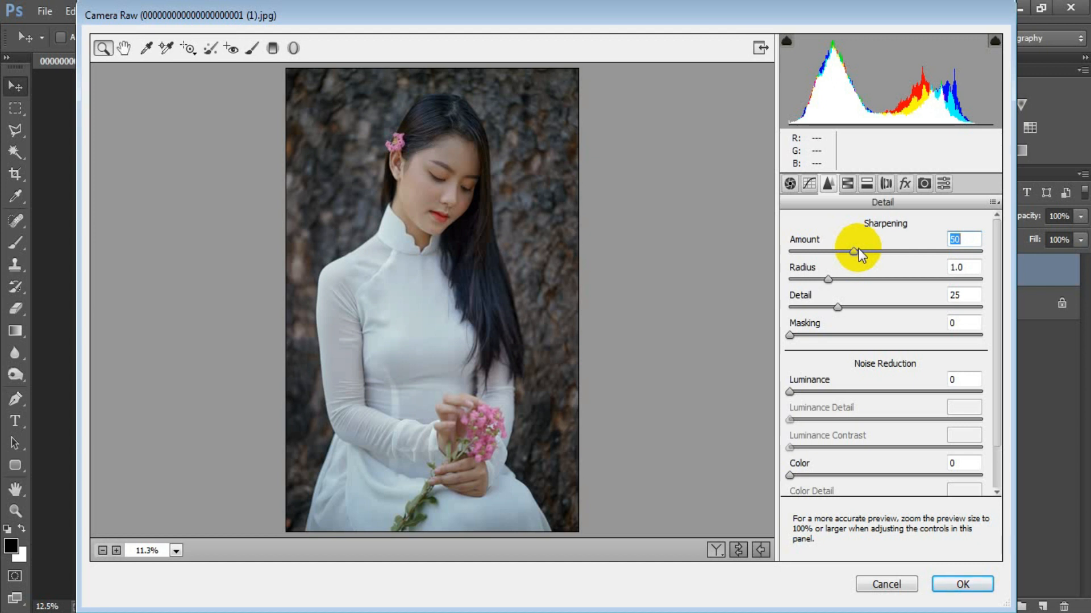
pyautogui.moveTo(828, 278); pyautogui.dragTo(850, 274)
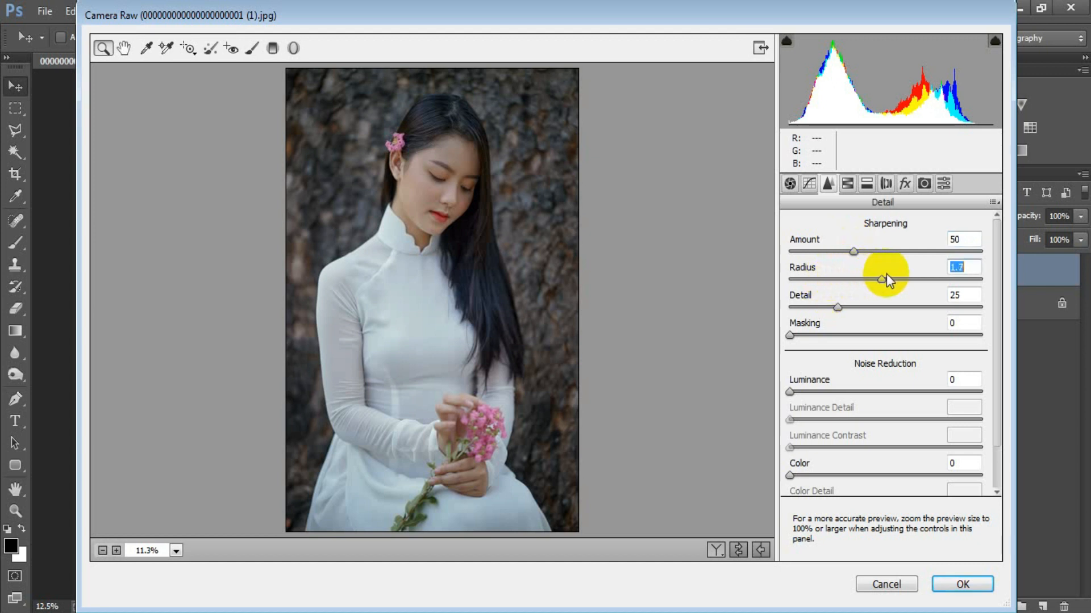
pyautogui.moveTo(987, 274); pyautogui.dragTo(918, 276)
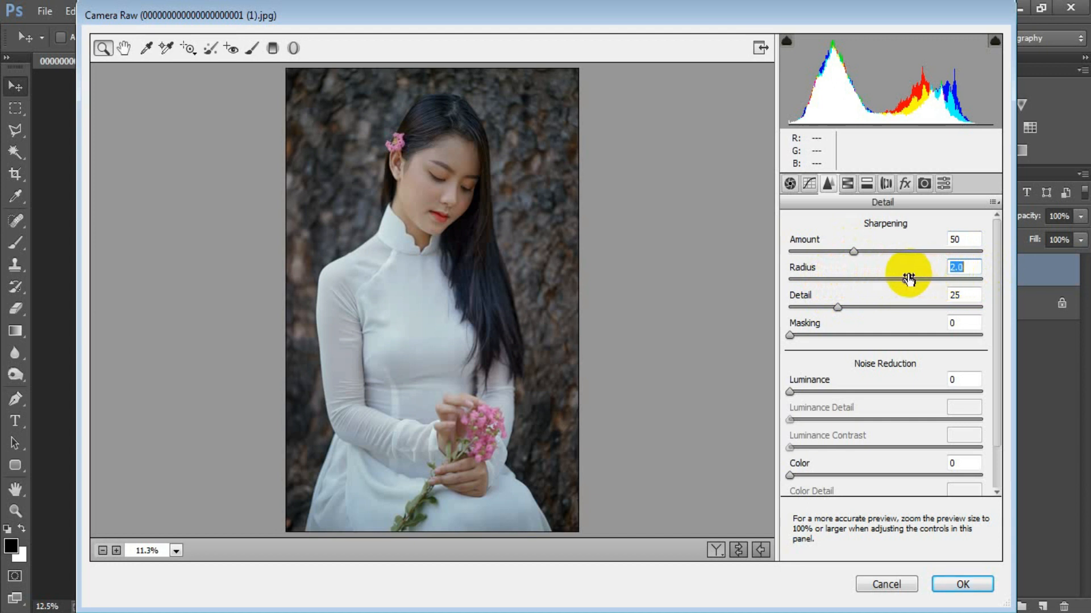
pyautogui.moveTo(838, 307); pyautogui.dragTo(810, 313)
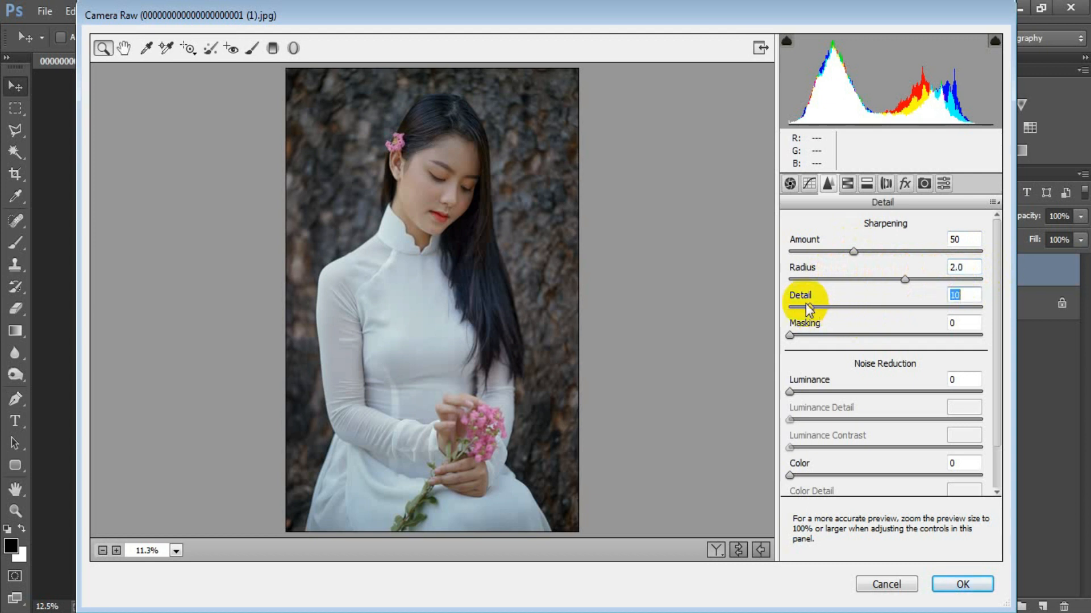
# Set noise reduction to Luminance 26, Luminance Contrast 14, Color 11, Color Detail 65 and Color Smoothness 68
pyautogui.click(793, 392)
pyautogui.moveTo(793, 393); pyautogui.dragTo(840, 398)
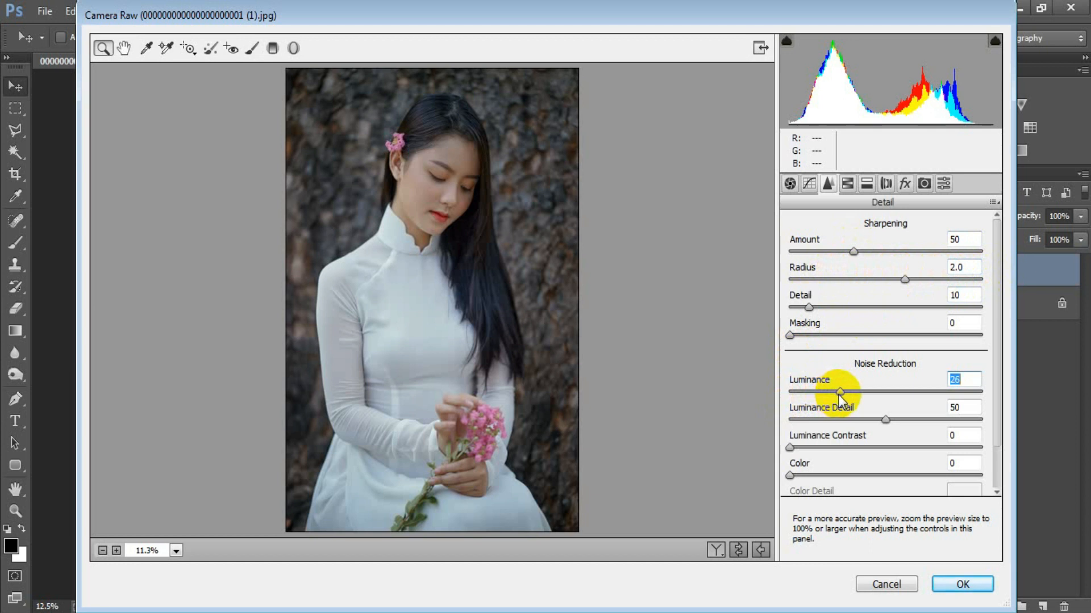
pyautogui.moveTo(789, 447); pyautogui.dragTo(808, 447)
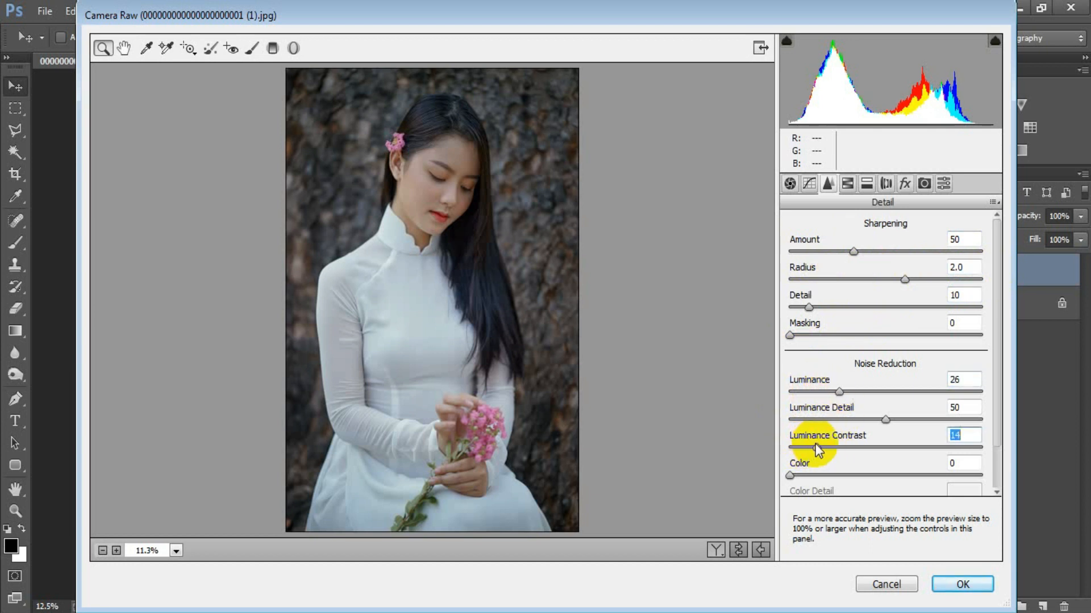
pyautogui.moveTo(790, 474); pyautogui.dragTo(809, 471)
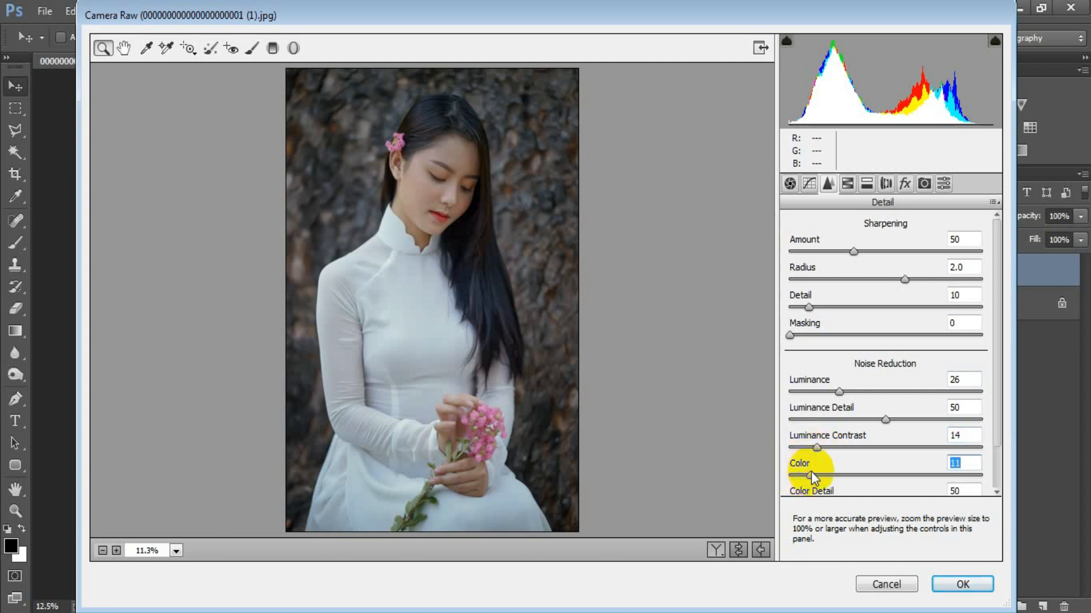
pyautogui.scroll(-2, 994, 425)
pyautogui.moveTo(885, 452); pyautogui.dragTo(898, 450)
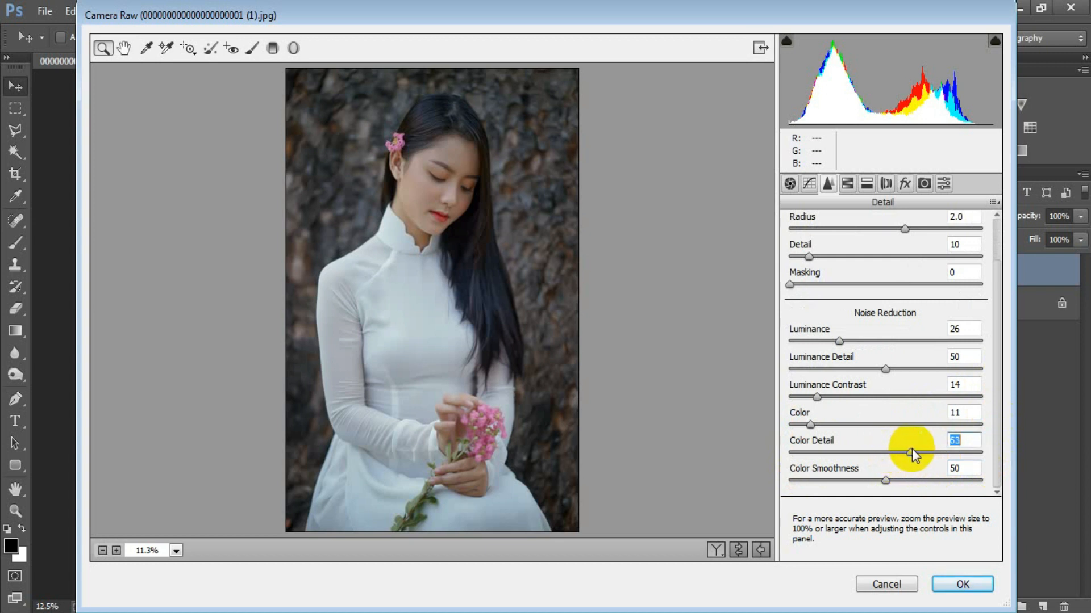
pyautogui.moveTo(884, 481); pyautogui.dragTo(921, 474)
pyautogui.click(979, 469)
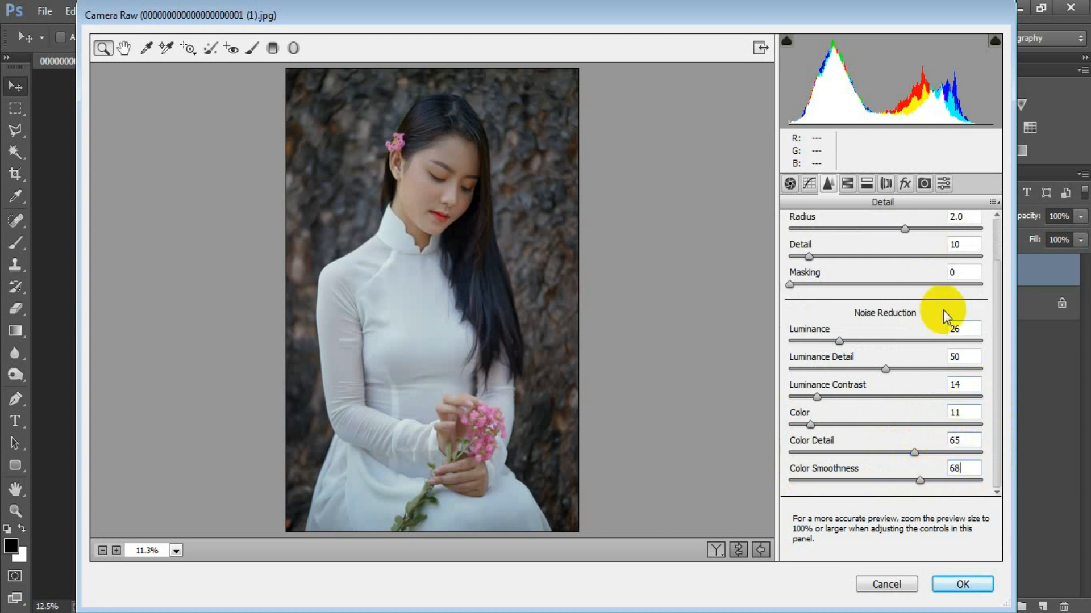
# Shift the HSL hues: Yellows to -54, Greens to -33, Purples to -25 and Magentas to +19
pyautogui.click(846, 184)
pyautogui.click(792, 248)
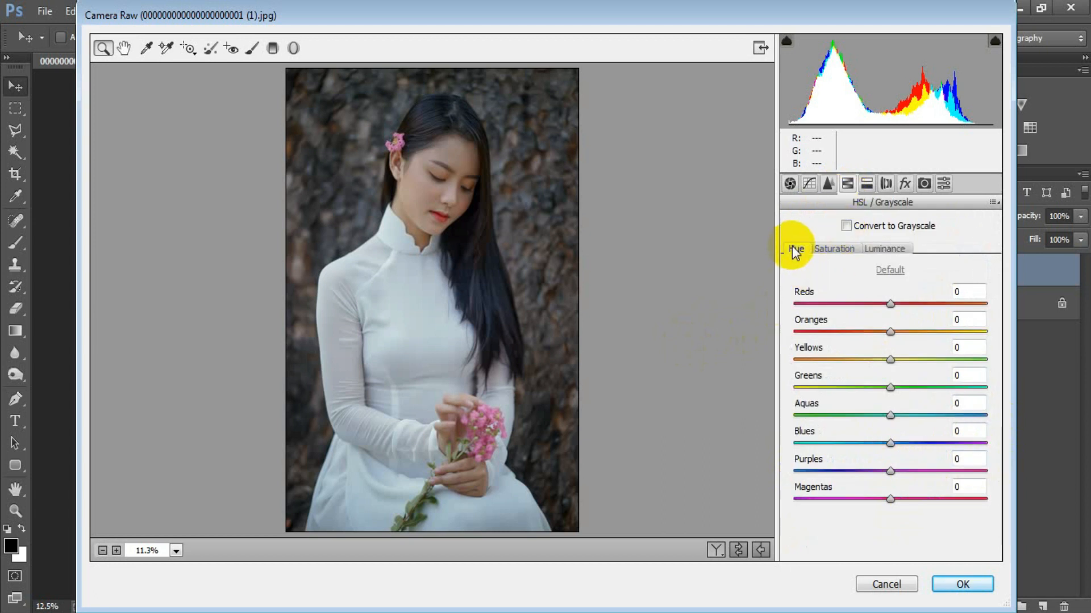
pyautogui.moveTo(892, 359); pyautogui.dragTo(840, 359)
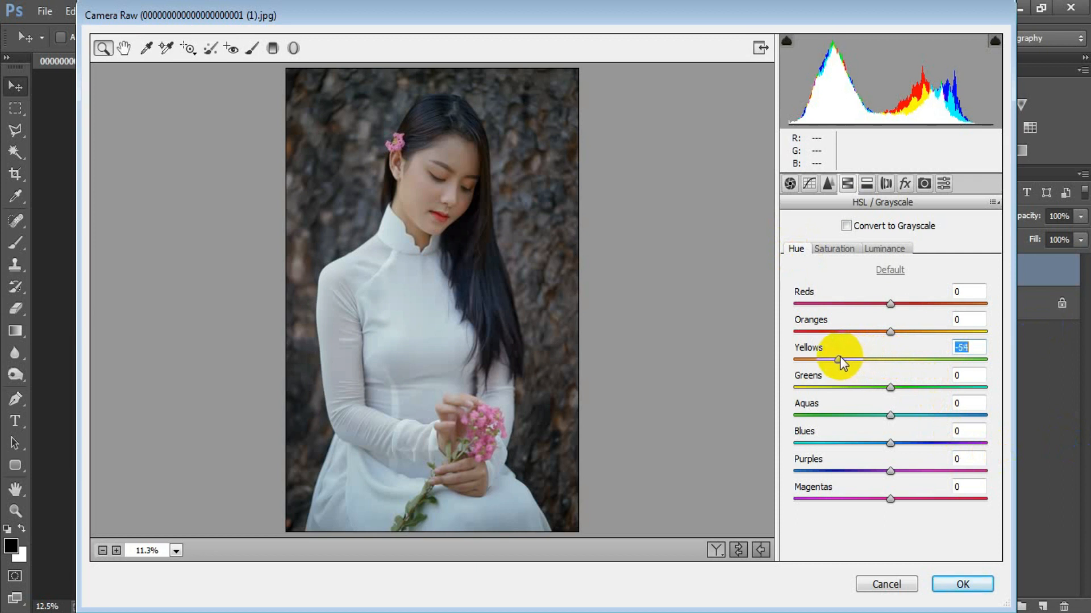
pyautogui.moveTo(892, 388); pyautogui.dragTo(861, 388)
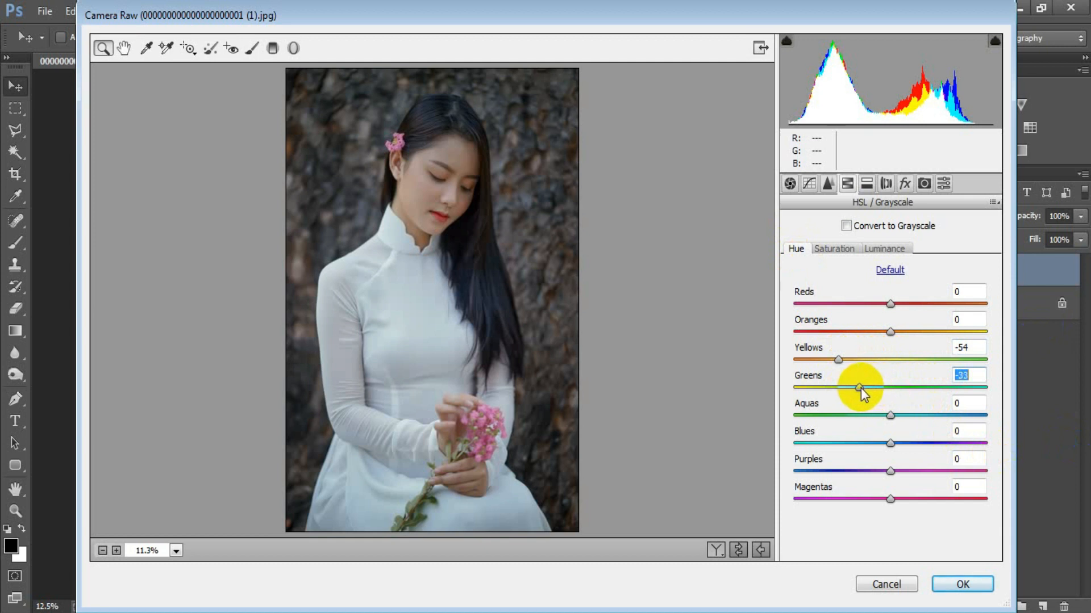
pyautogui.moveTo(890, 471); pyautogui.dragTo(907, 499)
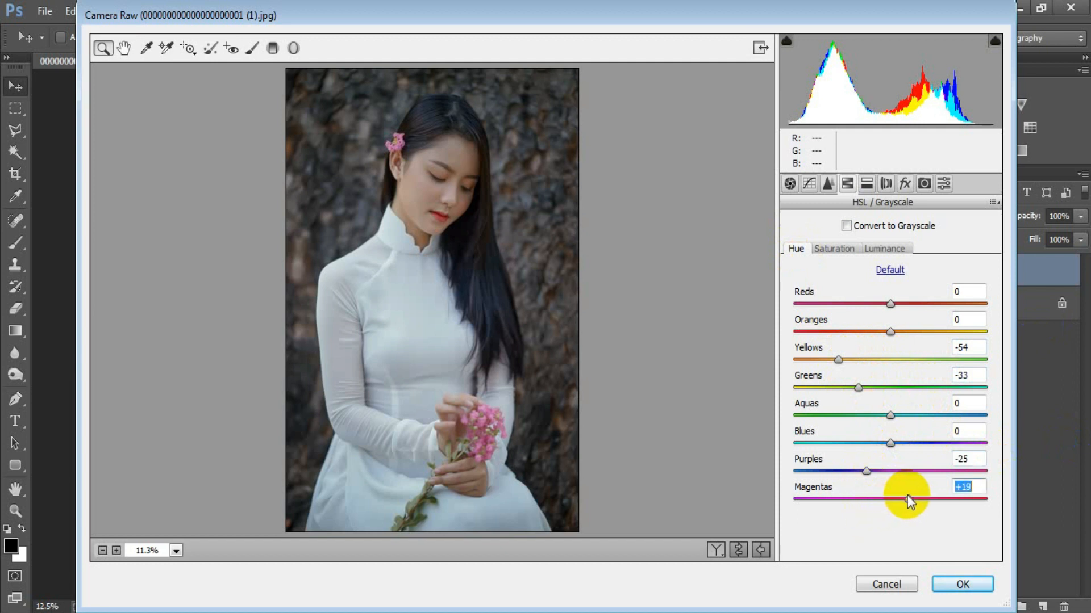
pyautogui.click(982, 485)
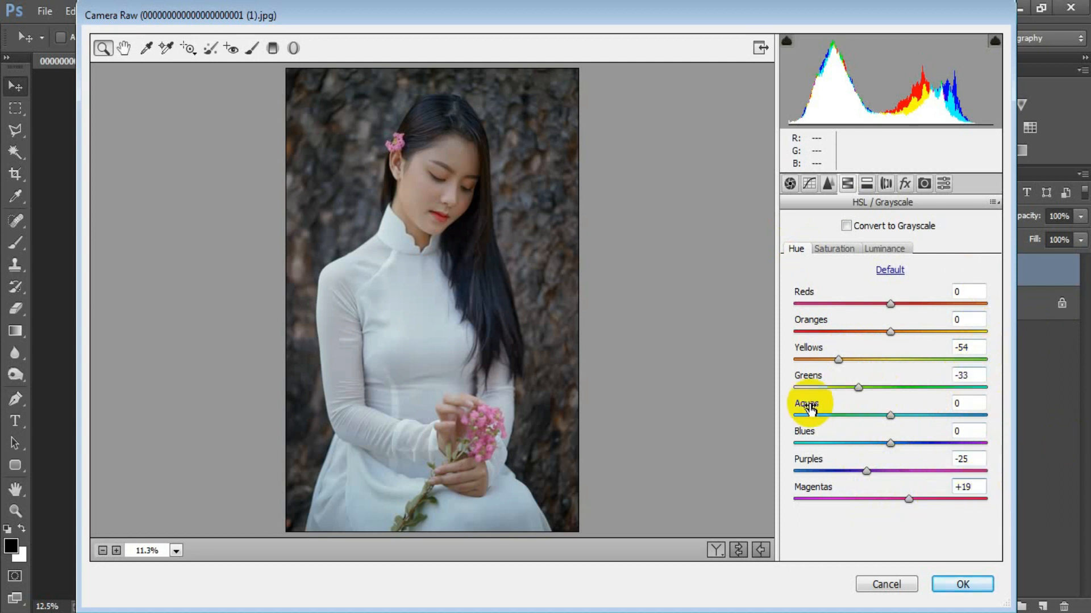
# Reduce HSL saturation: Yellows to -67, Greens to -62, Aquas to -61, and Blues, Purples and Magentas to -100
pyautogui.click(843, 251)
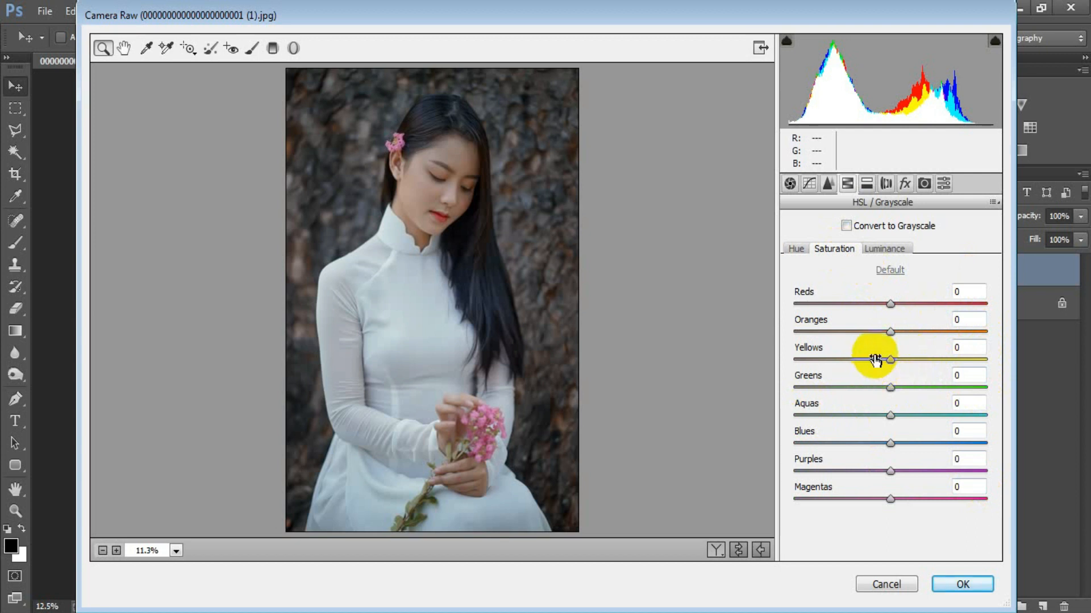
pyautogui.moveTo(890, 360); pyautogui.dragTo(830, 358)
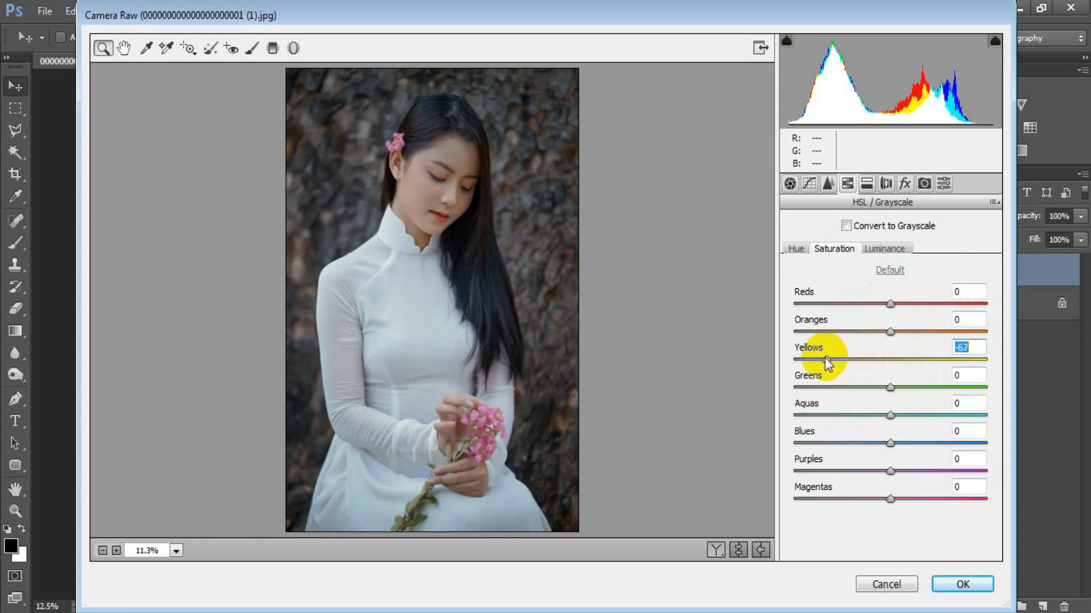
pyautogui.moveTo(889, 388); pyautogui.dragTo(833, 388)
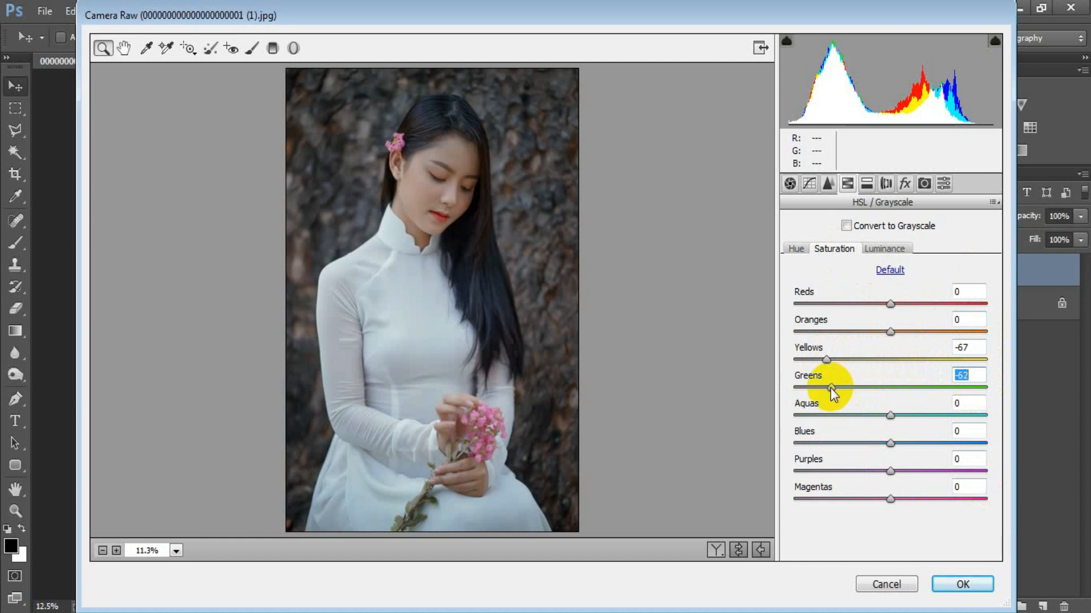
pyautogui.moveTo(891, 414); pyautogui.dragTo(831, 416)
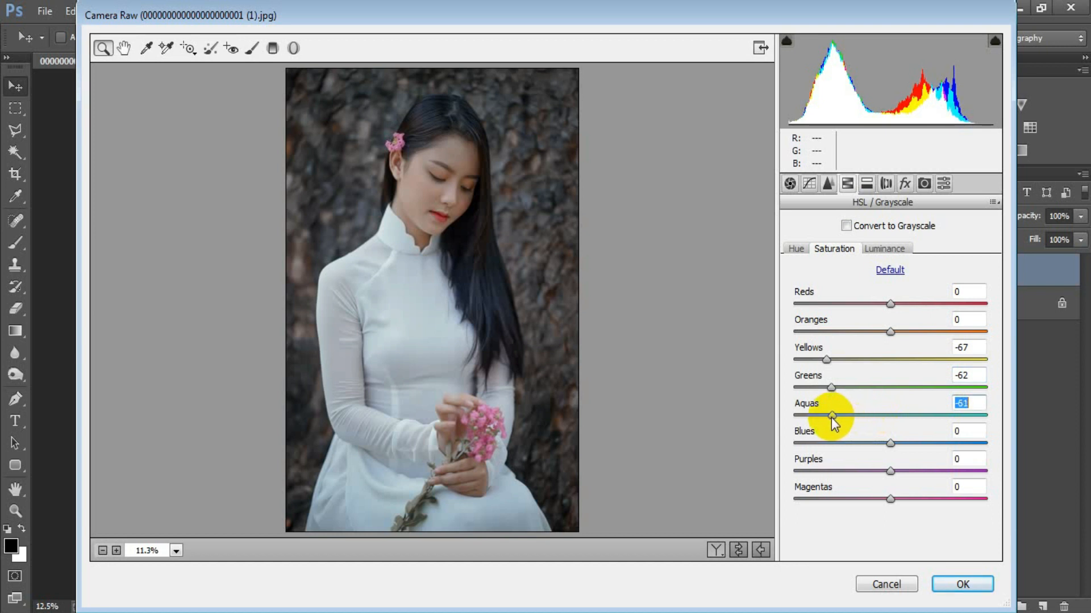
pyautogui.moveTo(890, 444); pyautogui.dragTo(794, 445)
pyautogui.moveTo(890, 471); pyautogui.dragTo(789, 471)
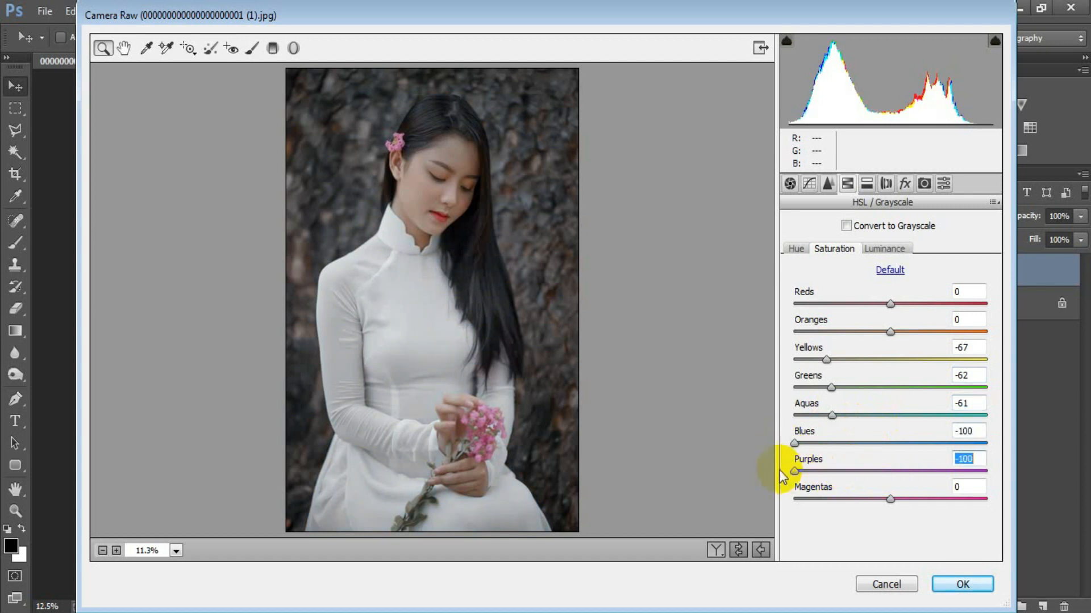
pyautogui.moveTo(890, 499); pyautogui.dragTo(793, 499)
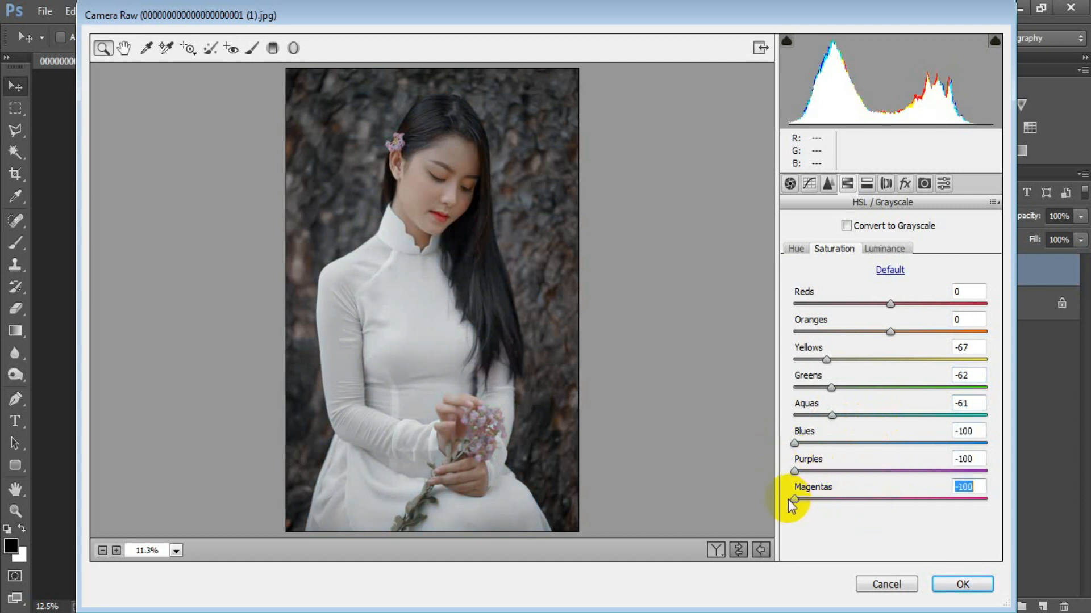
pyautogui.click(980, 487)
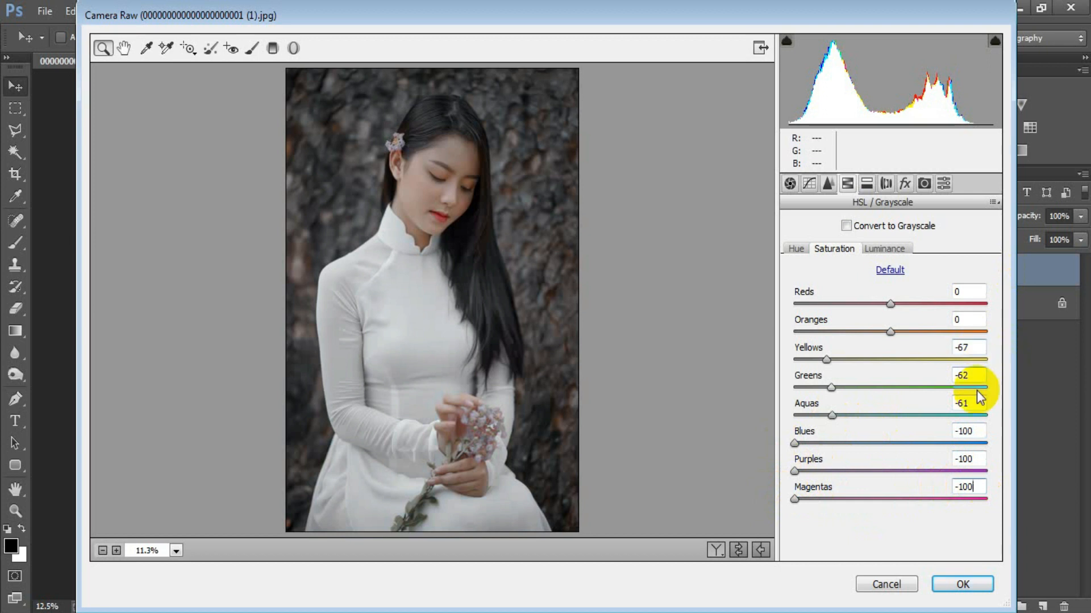
# Adjust HSL luminance: Yellows to +21, Greens to -23, Aquas to +28, Purples to +20 and Magentas to +30
pyautogui.click(887, 249)
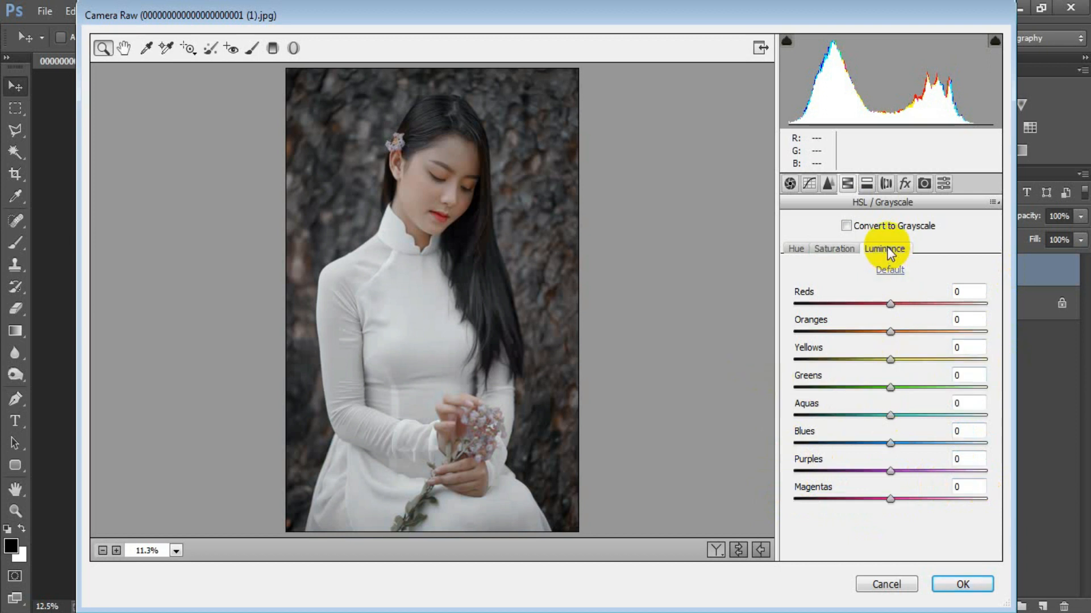
pyautogui.click(891, 360)
pyautogui.moveTo(891, 360); pyautogui.dragTo(872, 388)
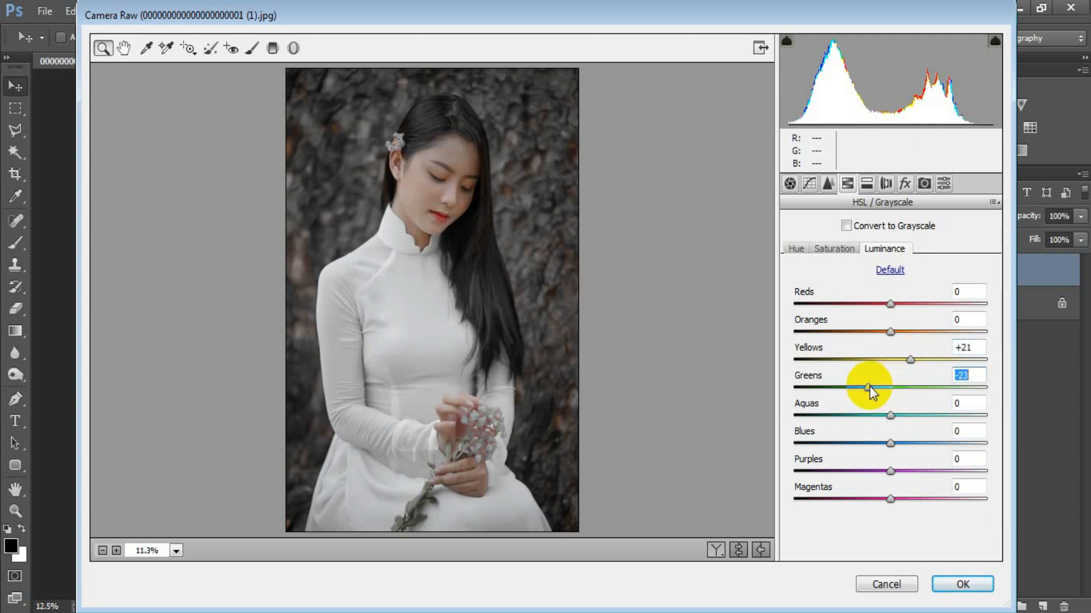
pyautogui.moveTo(889, 418); pyautogui.dragTo(916, 420)
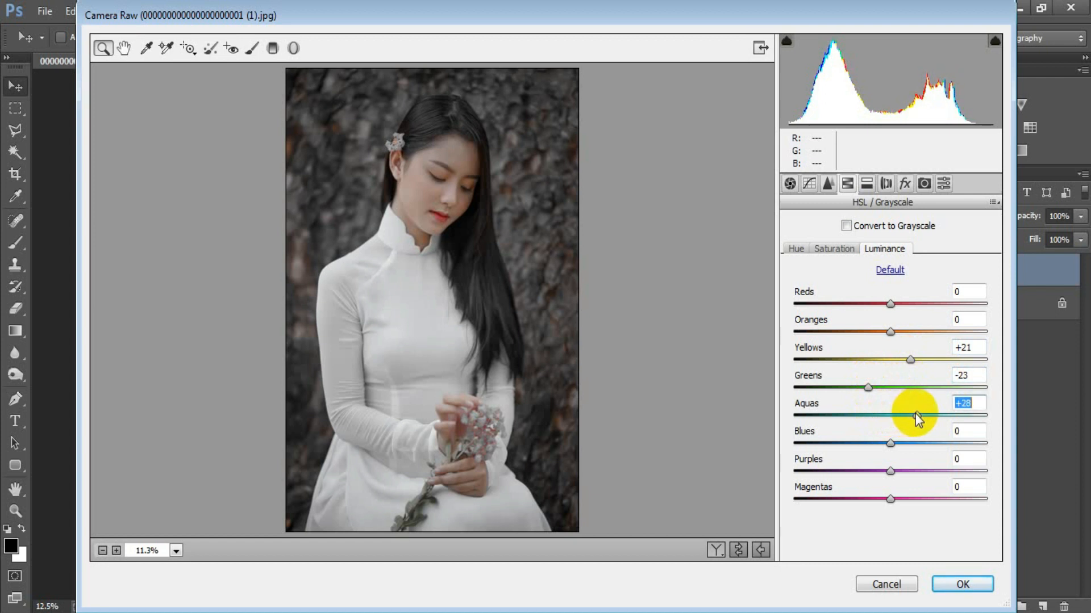
pyautogui.moveTo(890, 472); pyautogui.dragTo(908, 468)
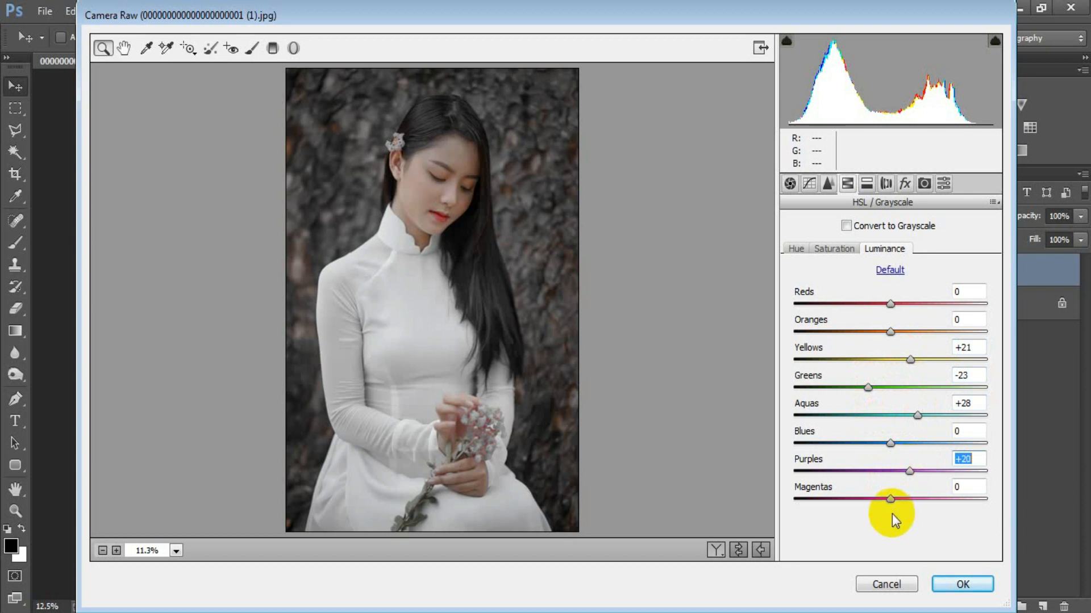
pyautogui.moveTo(890, 499); pyautogui.dragTo(921, 496)
pyautogui.click(978, 485)
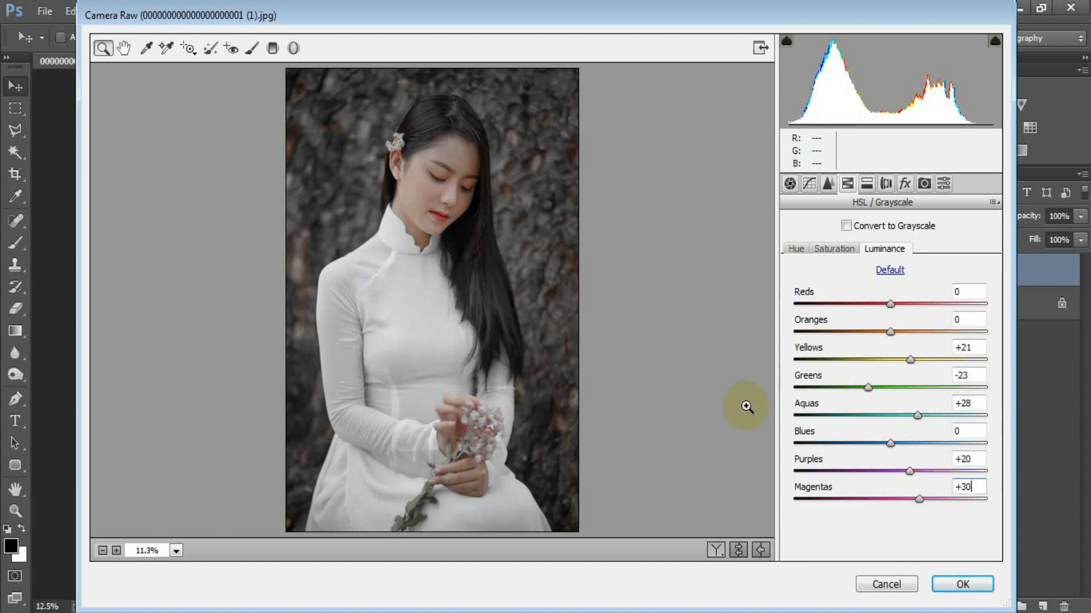
# Add a subtle dark post-crop vignette with the Highlight Priority style and an Amount of -4
pyautogui.click(904, 184)
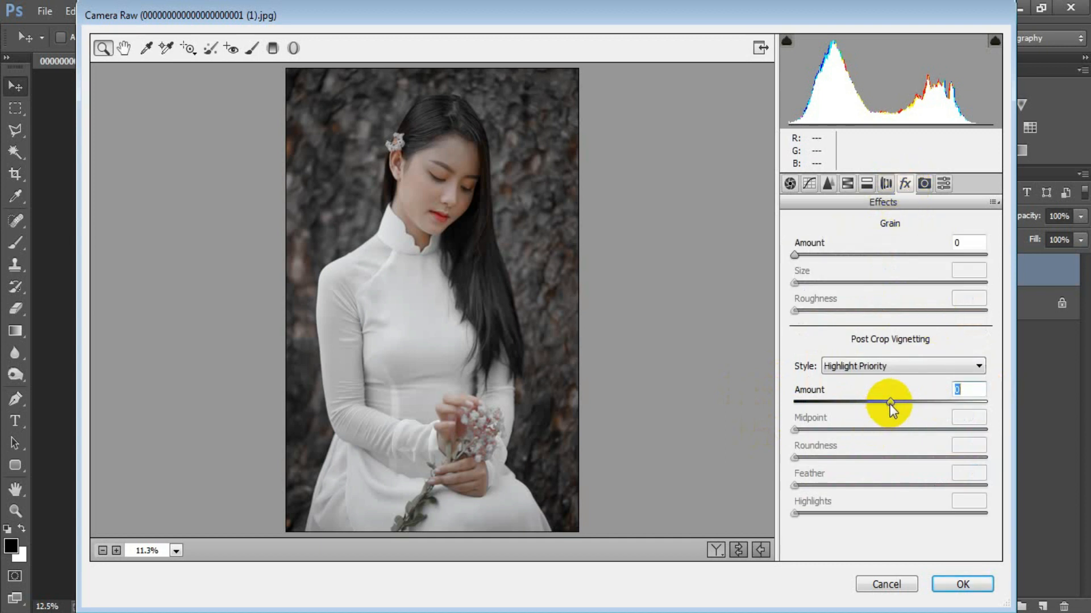
pyautogui.moveTo(889, 403); pyautogui.dragTo(888, 404)
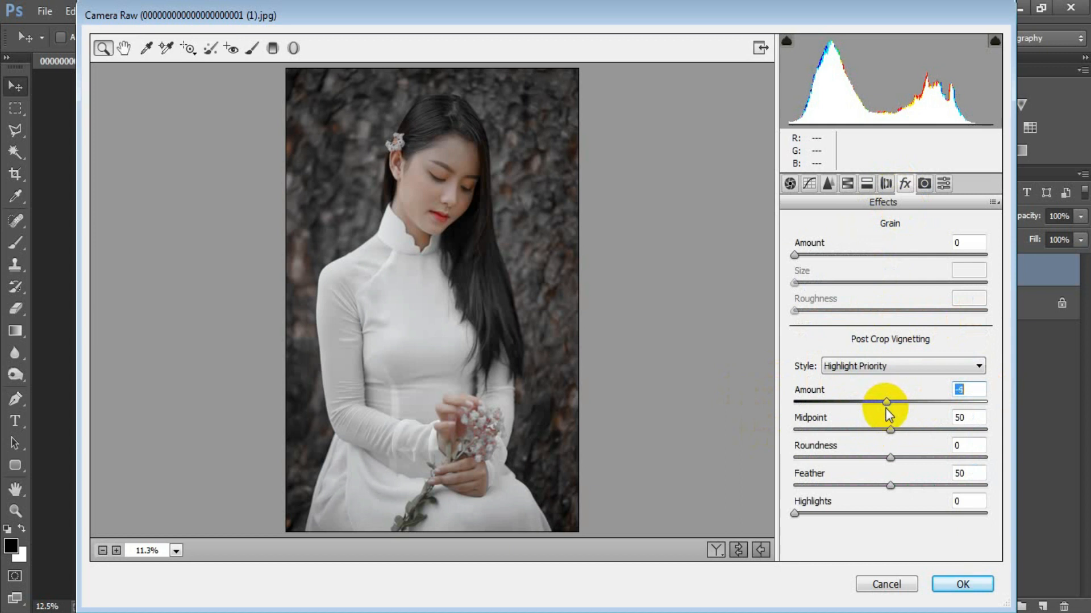
pyautogui.click(965, 390)
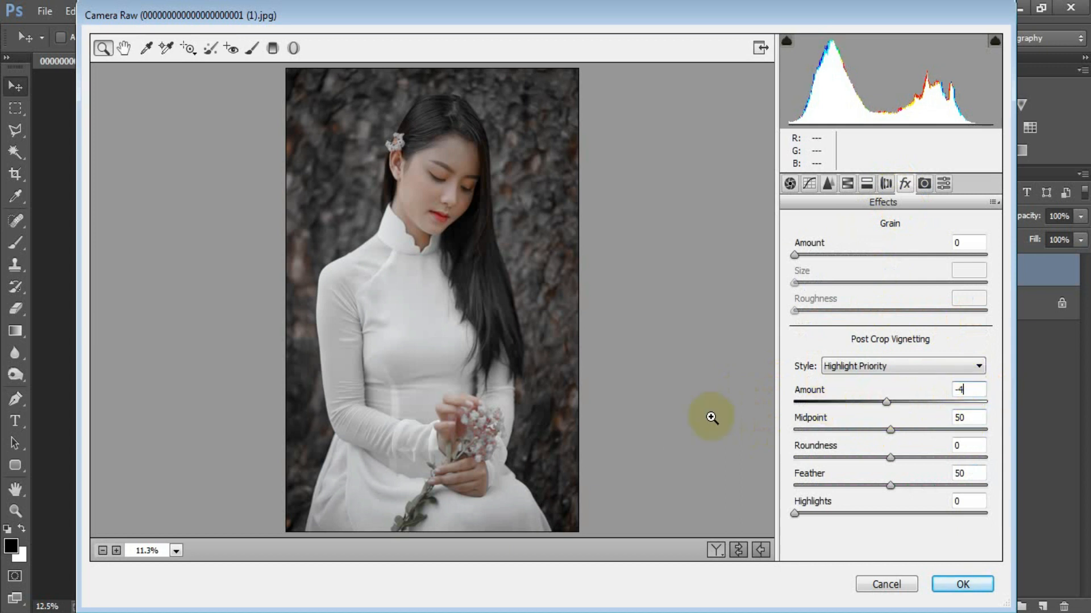
# Compare the graded portrait with the original, including a side-by-side before/after view, and apply the Camera Raw Filter
pyautogui.click(739, 550)
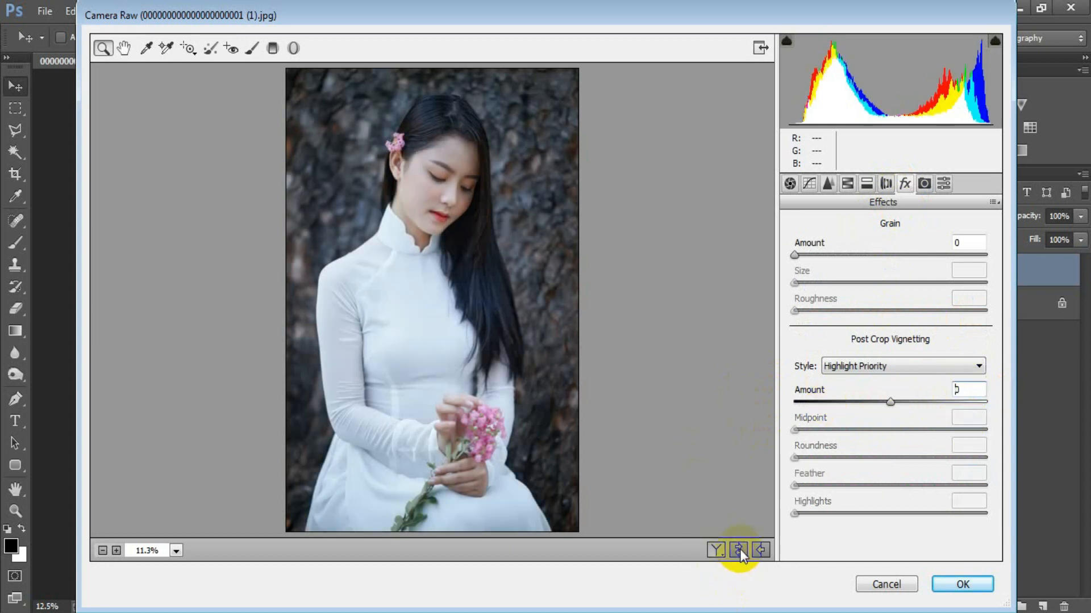
pyautogui.click(738, 550)
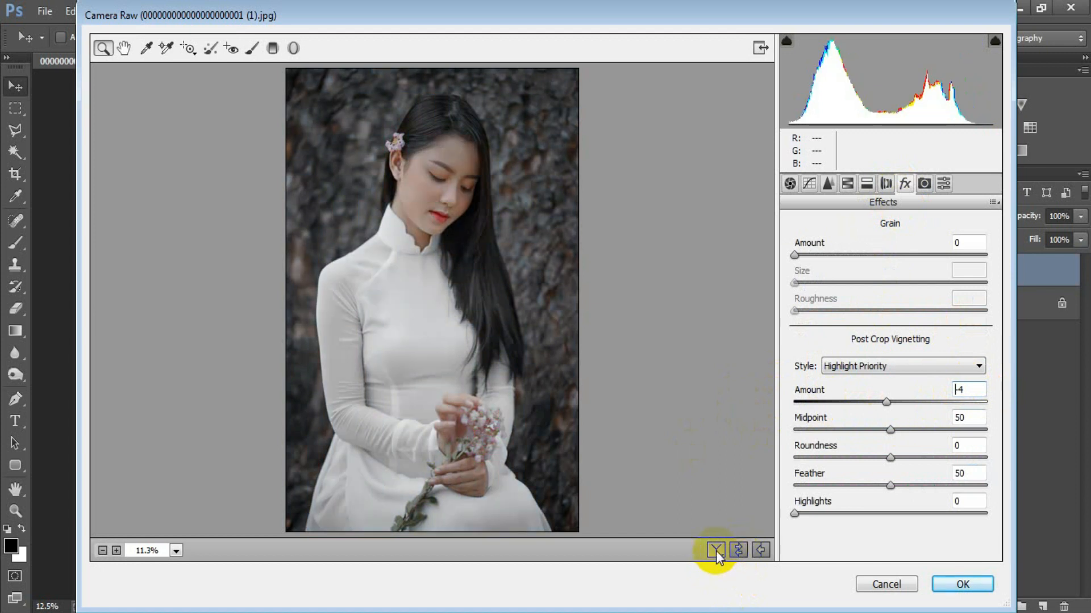
pyautogui.click(715, 550)
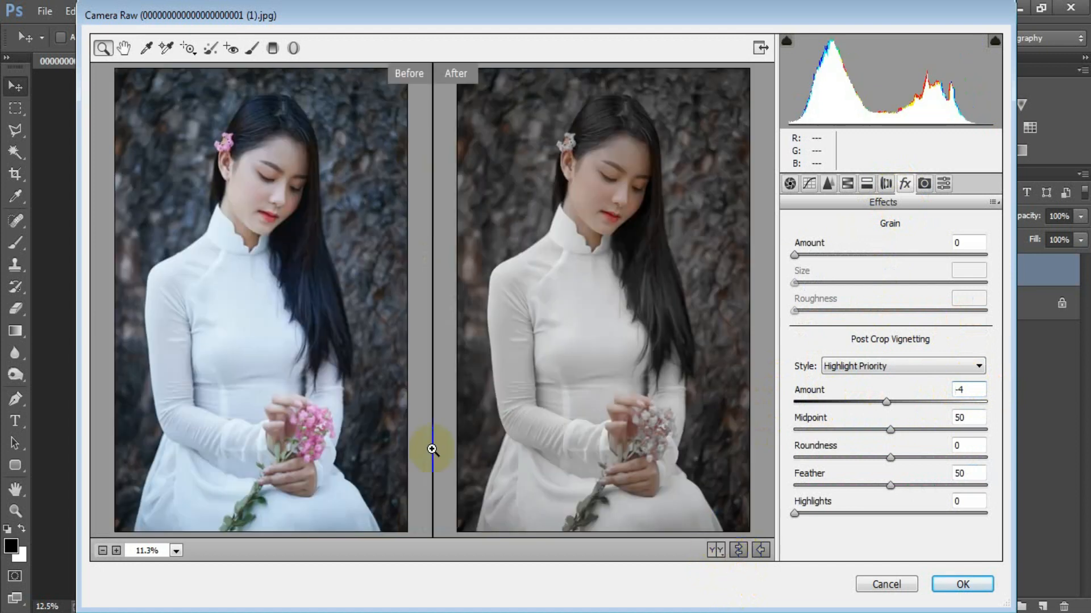
pyautogui.click(962, 584)
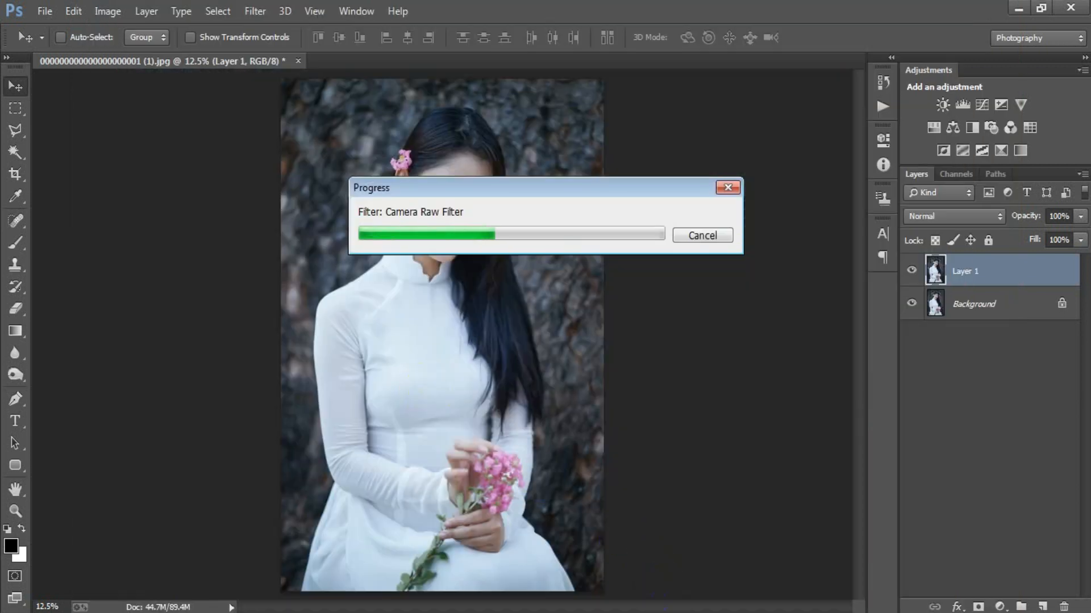
# Toggle Layer 1's visibility to compare the graded and original versions in images (1), (6) and (2)
pyautogui.click(911, 272)
pyautogui.click(912, 271)
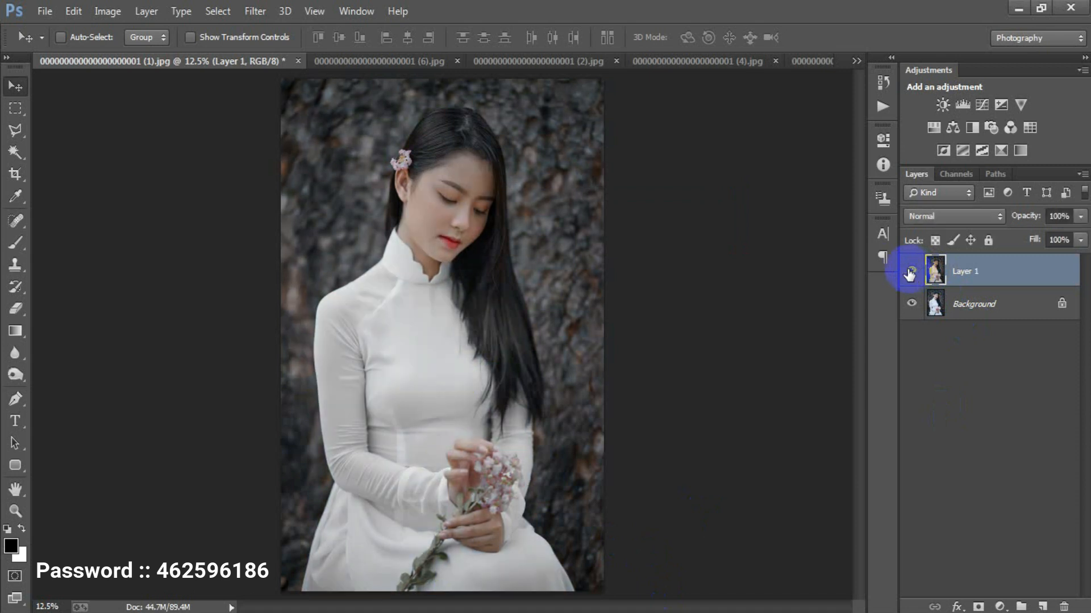
pyautogui.click(376, 56)
pyautogui.click(911, 271)
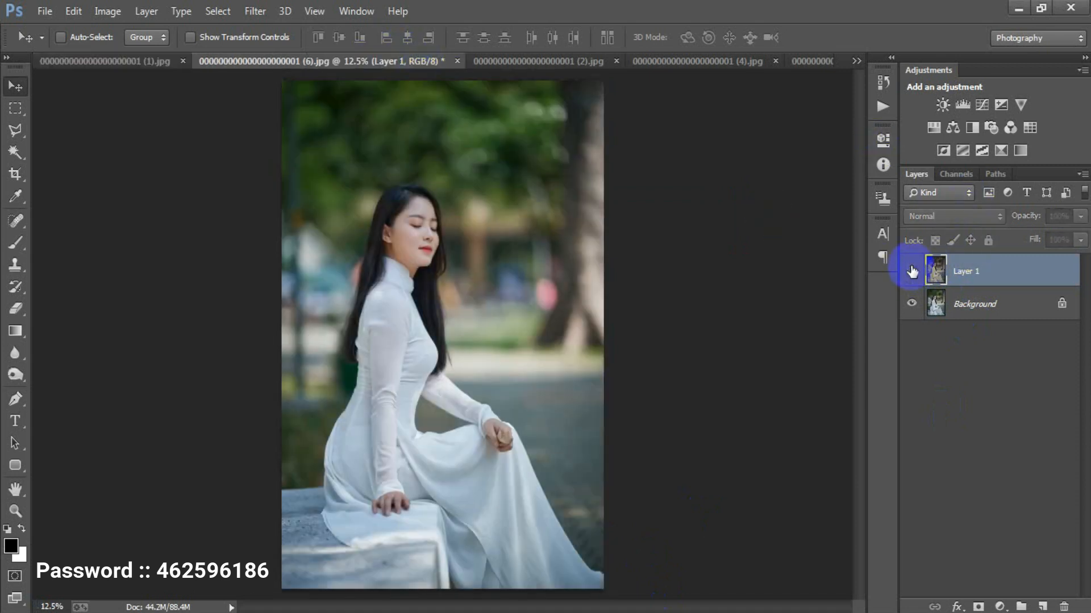
pyautogui.click(912, 271)
pyautogui.click(529, 59)
pyautogui.click(911, 270)
pyautogui.click(912, 270)
# Compare the graded Layer 1 with the original in images (4) and (5), and once more in portrait (1)
pyautogui.click(704, 63)
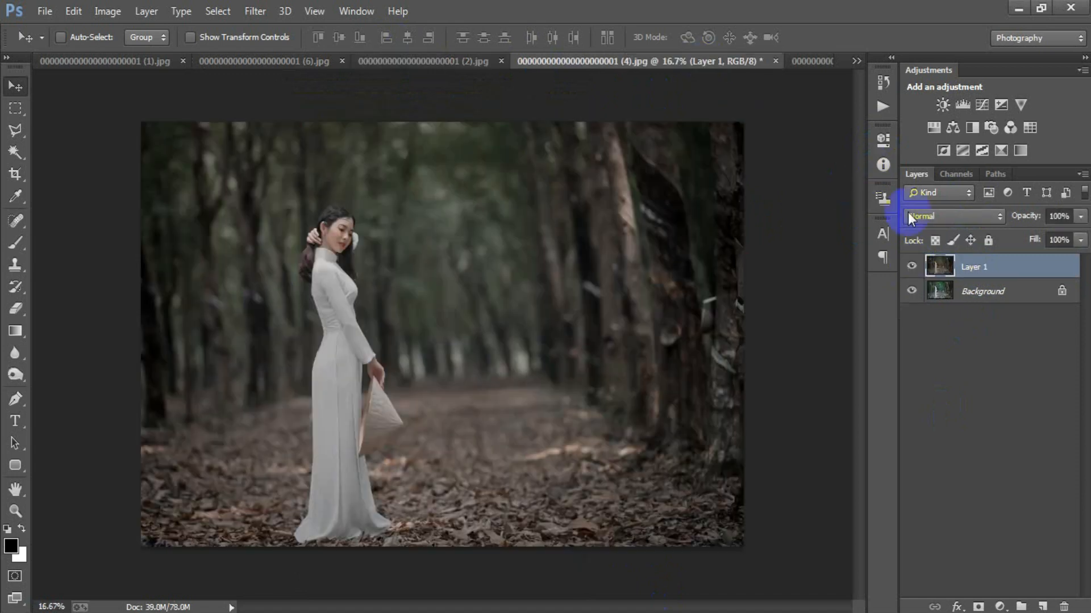
pyautogui.click(912, 266)
pyautogui.click(912, 267)
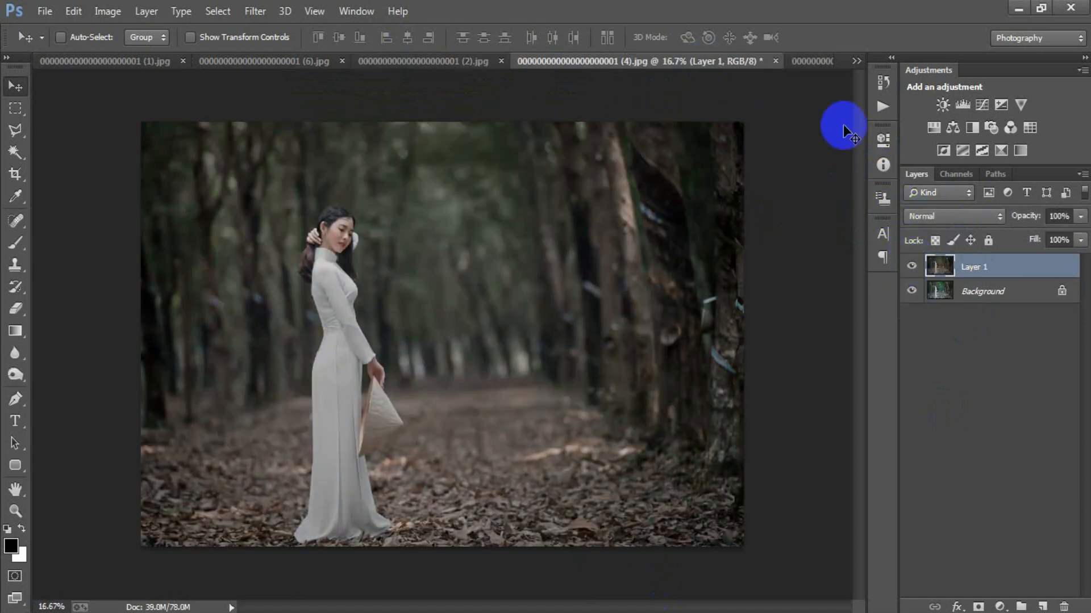
pyautogui.click(807, 61)
pyautogui.click(911, 267)
pyautogui.click(911, 267)
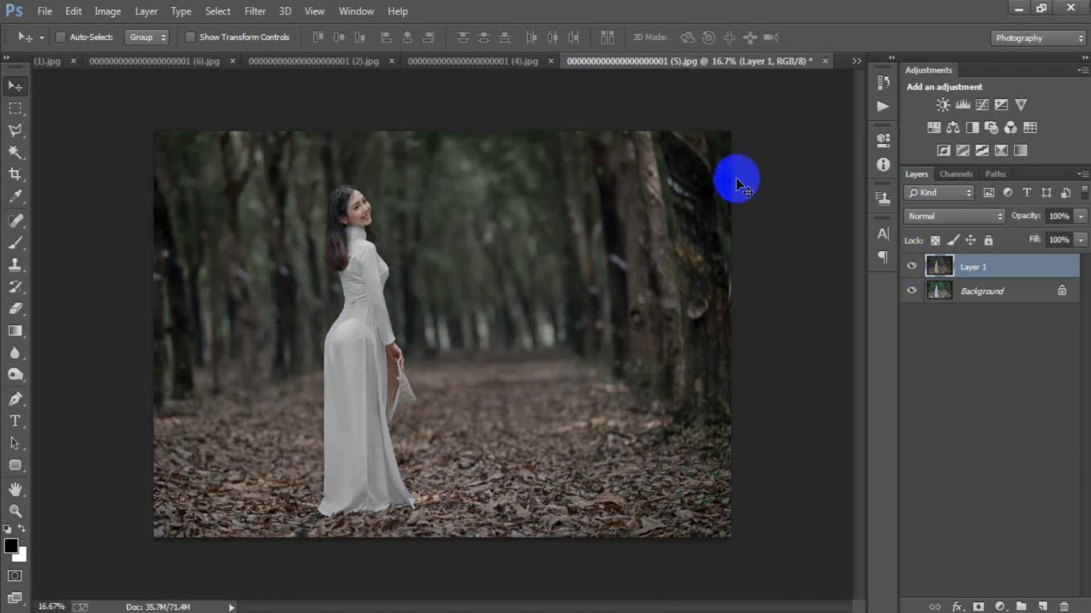
pyautogui.click(46, 61)
pyautogui.click(912, 272)
pyautogui.click(911, 272)
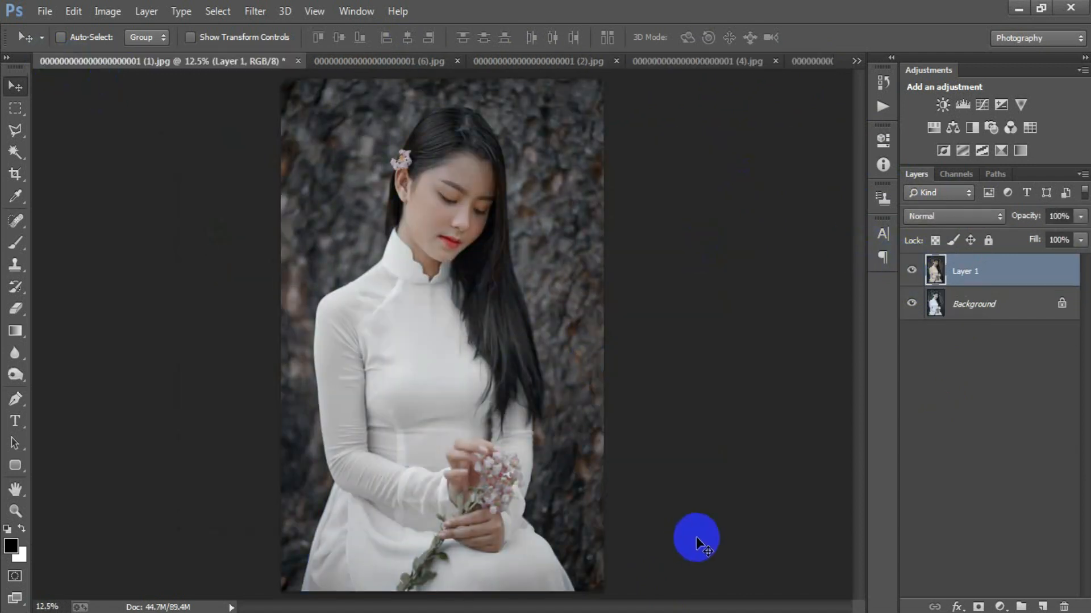